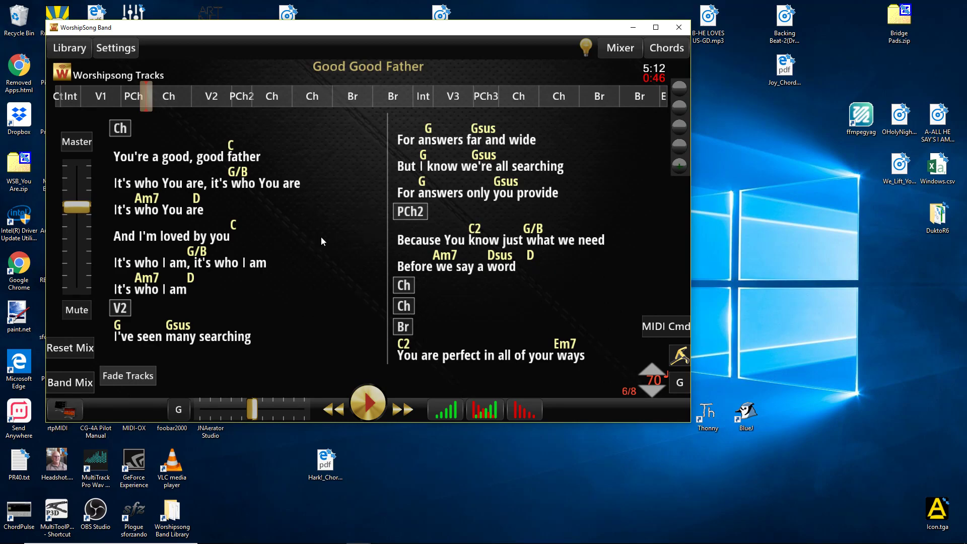
Play Good Good Father from V1 with the mixer shown, and lower the G pad slider, the Metr fader and the Master fader.
{"action": "left_click", "coordinate": [105, 99]}
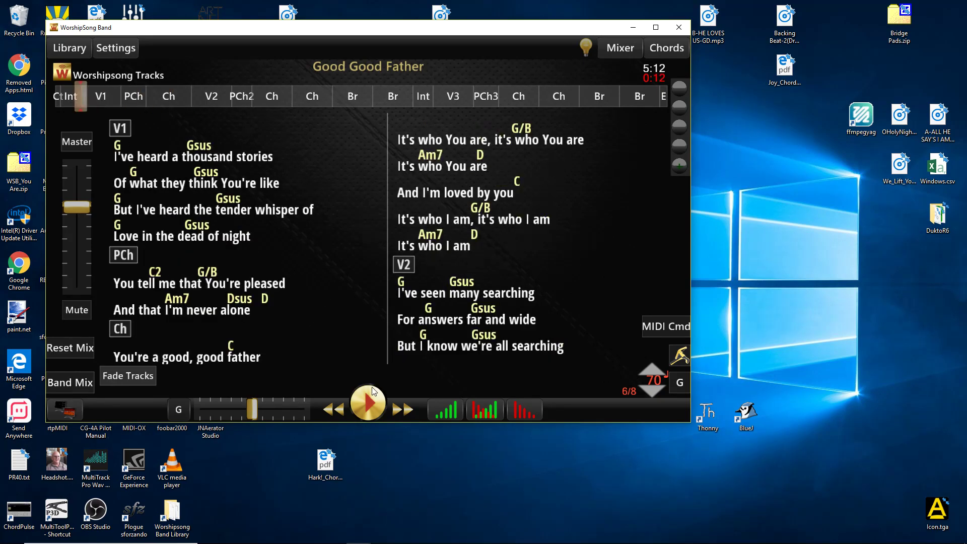
{"action": "left_click", "coordinate": [370, 400]}
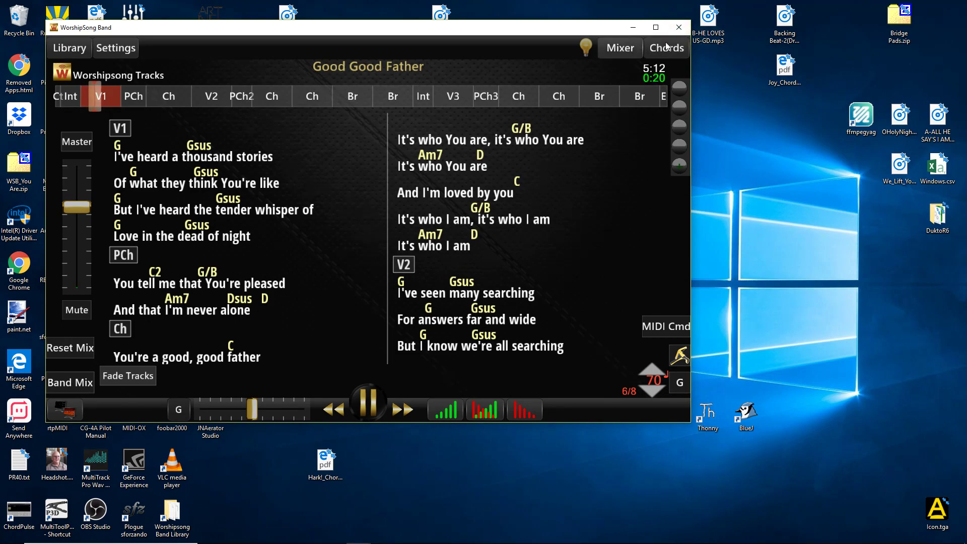
{"action": "left_click", "coordinate": [620, 47]}
{"action": "left_click_drag", "start_coordinate": [254, 409], "coordinate": [211, 410]}
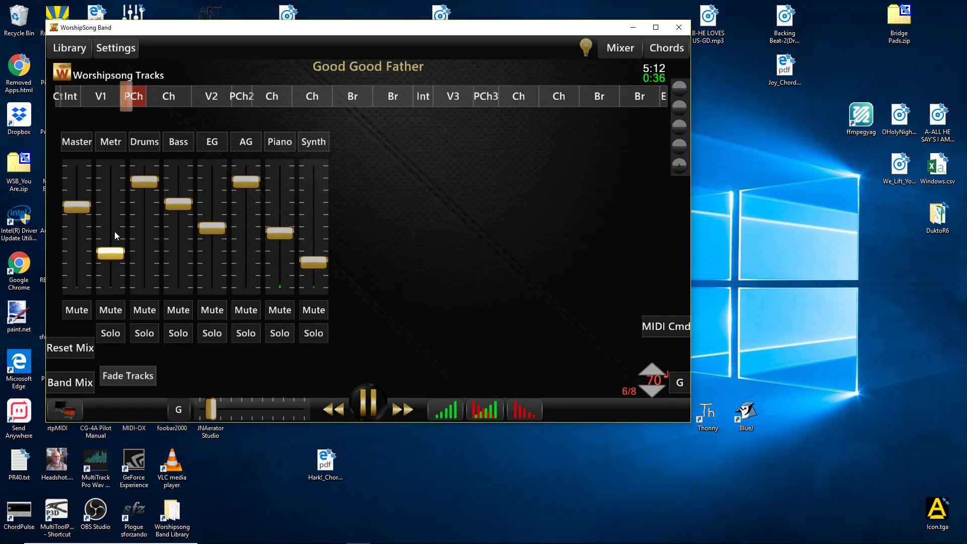
{"action": "left_click_drag", "start_coordinate": [83, 210], "coordinate": [89, 233]}
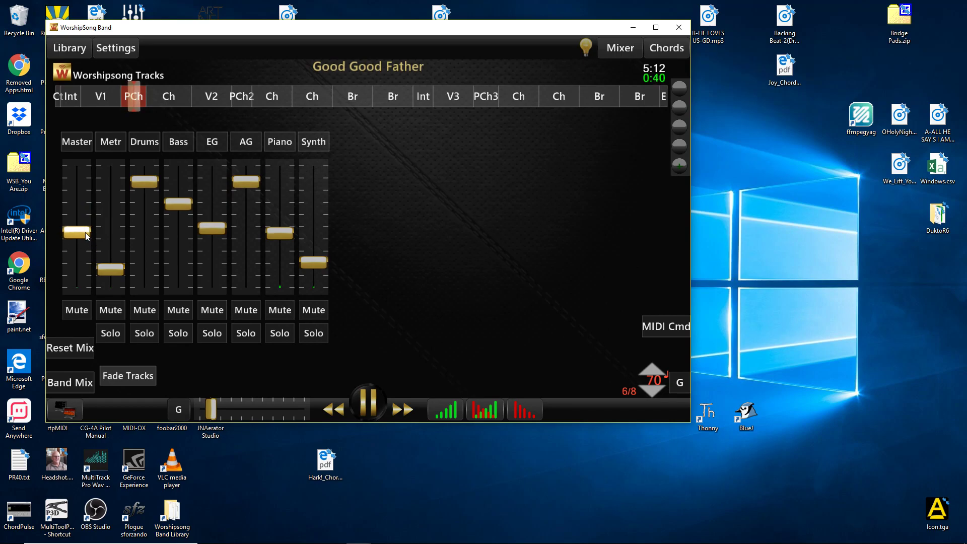
Check the chord chart during playback, and lower the Master and Metr faders further in the mixer.
{"action": "left_click", "coordinate": [672, 48]}
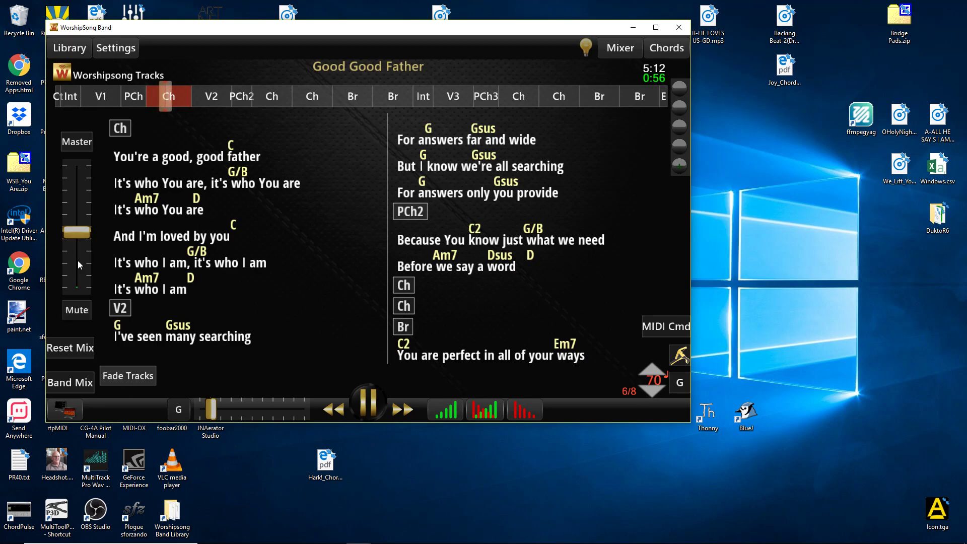
{"action": "left_click", "coordinate": [620, 48]}
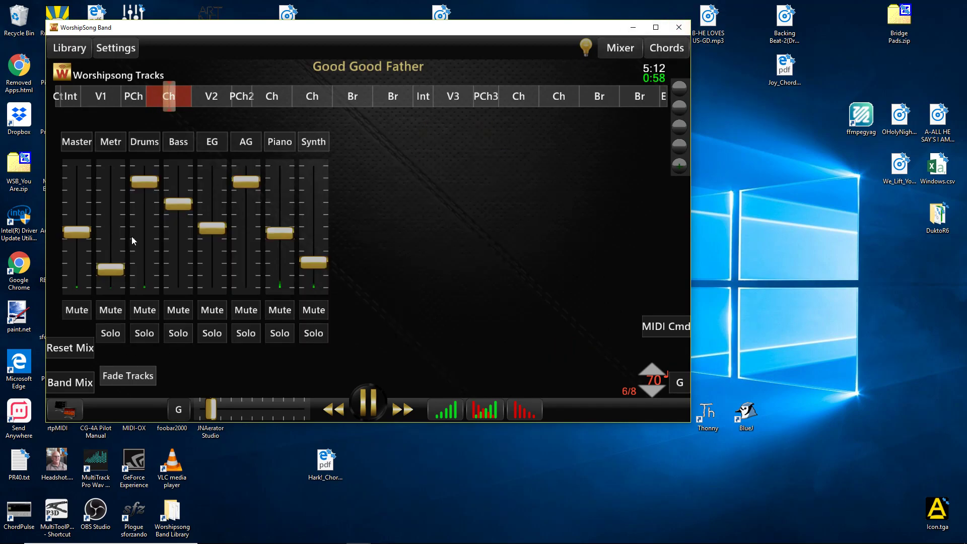
{"action": "left_click_drag", "start_coordinate": [77, 231], "coordinate": [110, 274]}
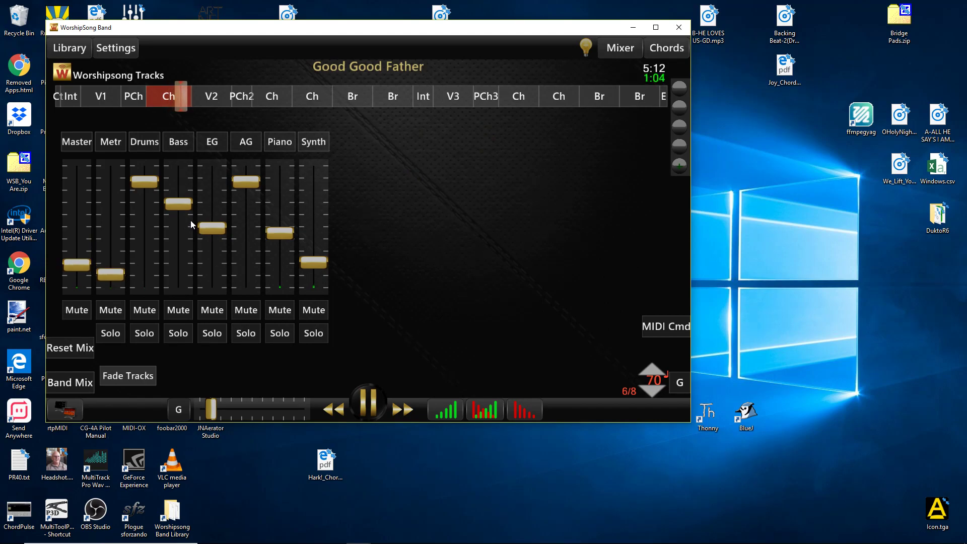
Play the song from the first bridge and raise the Master and Metr faders.
{"action": "left_click", "coordinate": [370, 401]}
{"action": "left_click", "coordinate": [361, 100]}
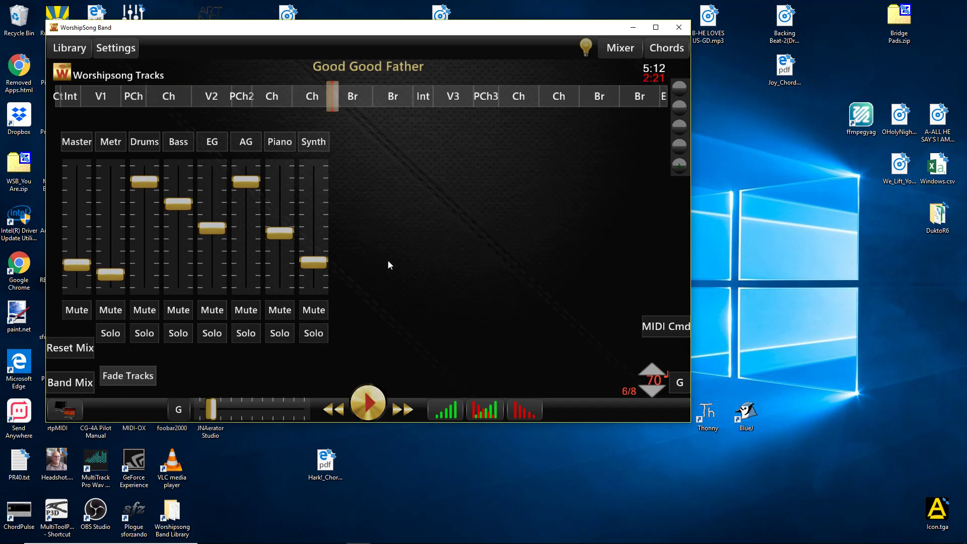
{"action": "left_click", "coordinate": [371, 402]}
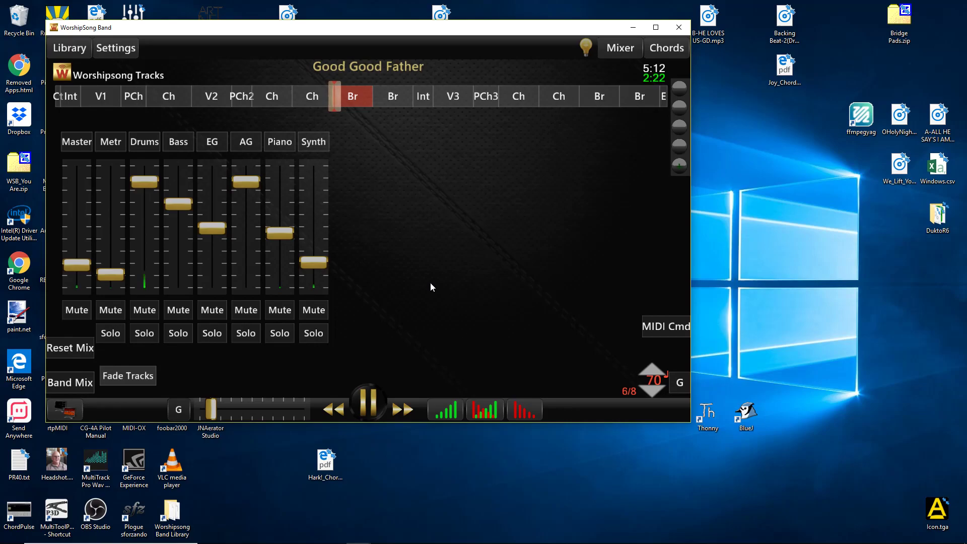
{"action": "left_click_drag", "start_coordinate": [87, 270], "coordinate": [80, 189]}
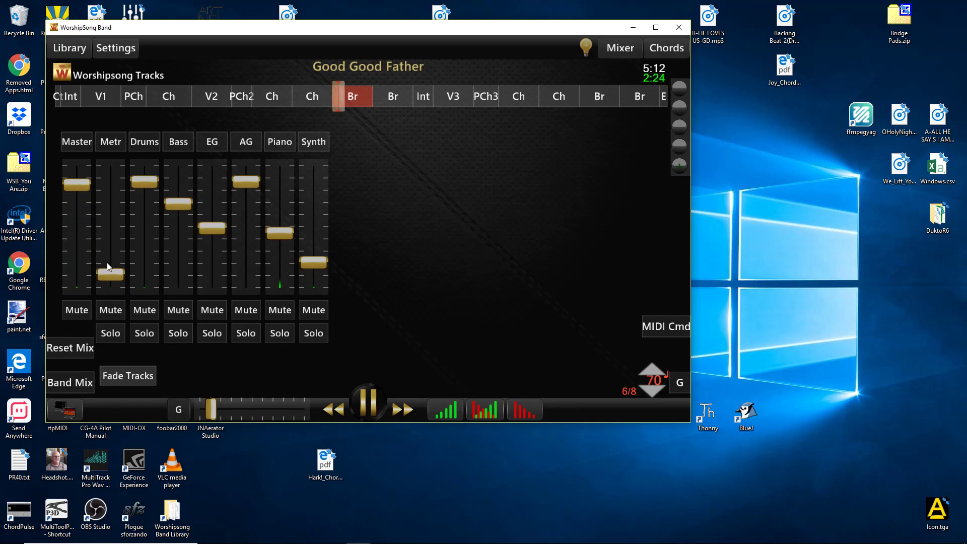
{"action": "left_click_drag", "start_coordinate": [111, 276], "coordinate": [111, 213]}
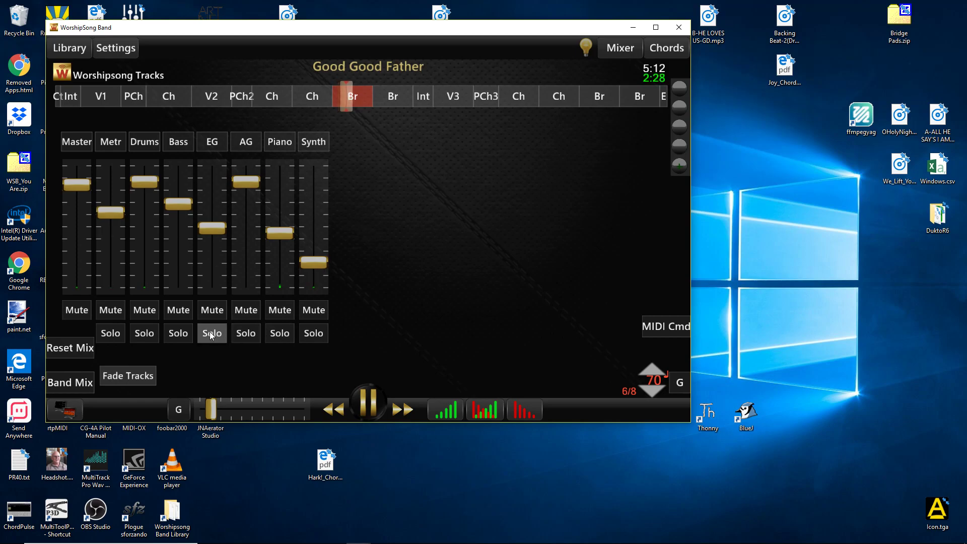
Listen to the Bass, EG, AG and Piano tracks soloed one after another, and clear the solo to restore the full mix.
{"action": "left_click", "coordinate": [179, 334]}
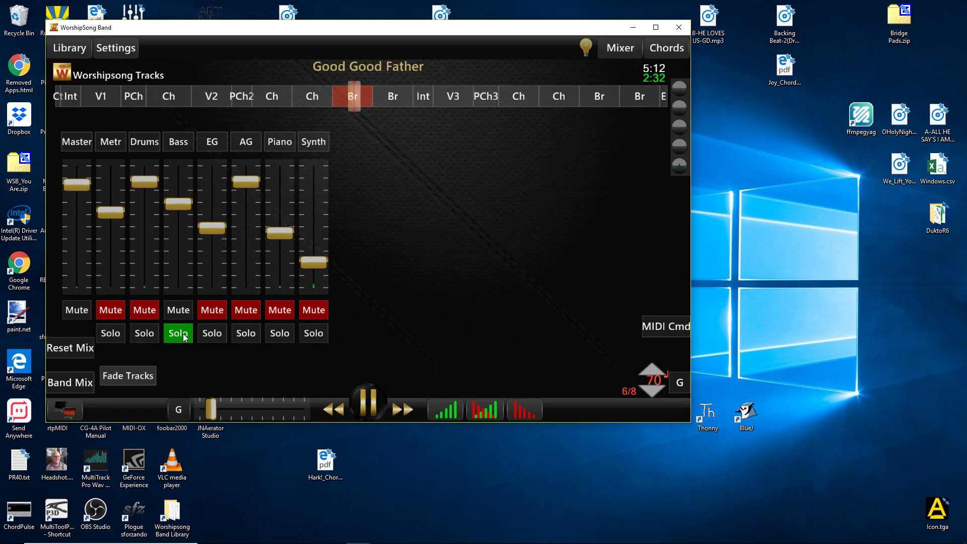
{"action": "left_click", "coordinate": [220, 334]}
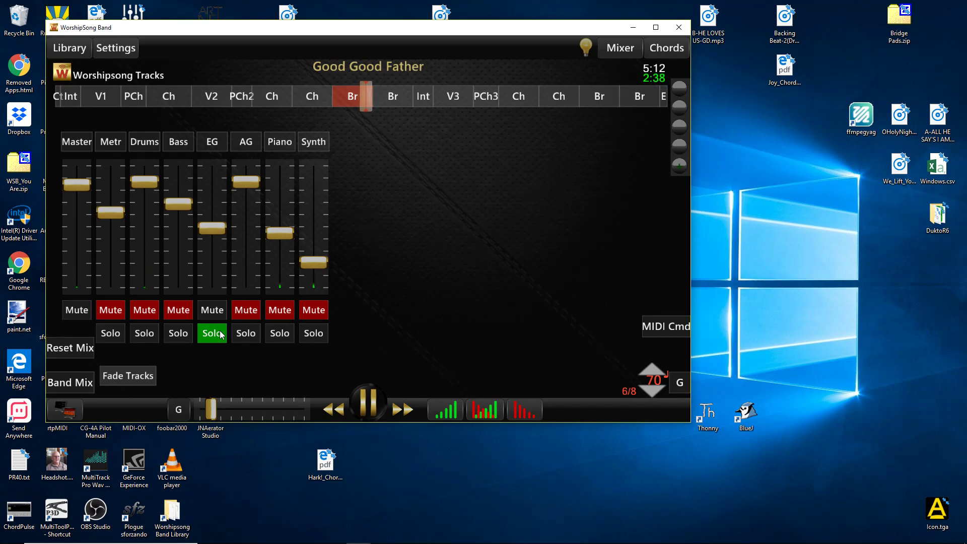
{"action": "left_click", "coordinate": [242, 335]}
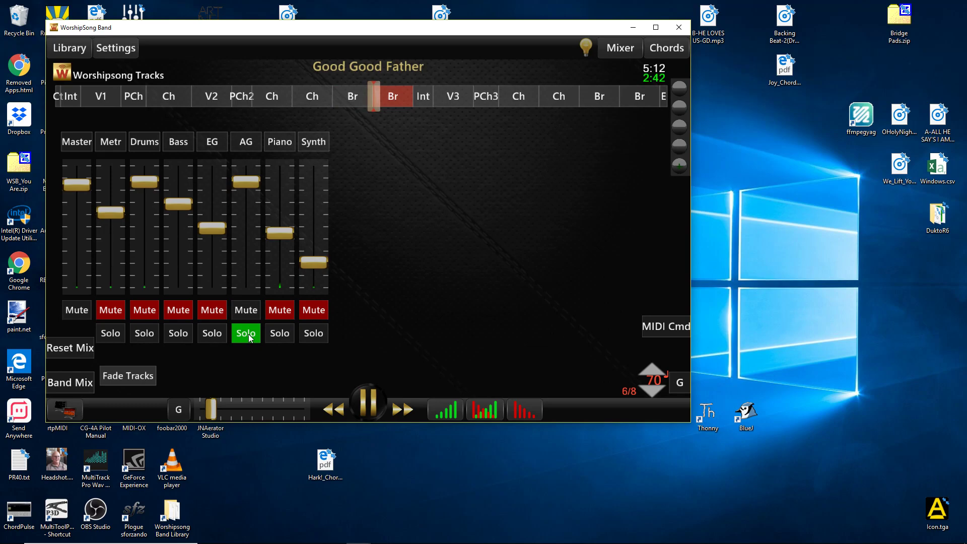
{"action": "left_click", "coordinate": [250, 337]}
{"action": "left_click", "coordinate": [285, 337]}
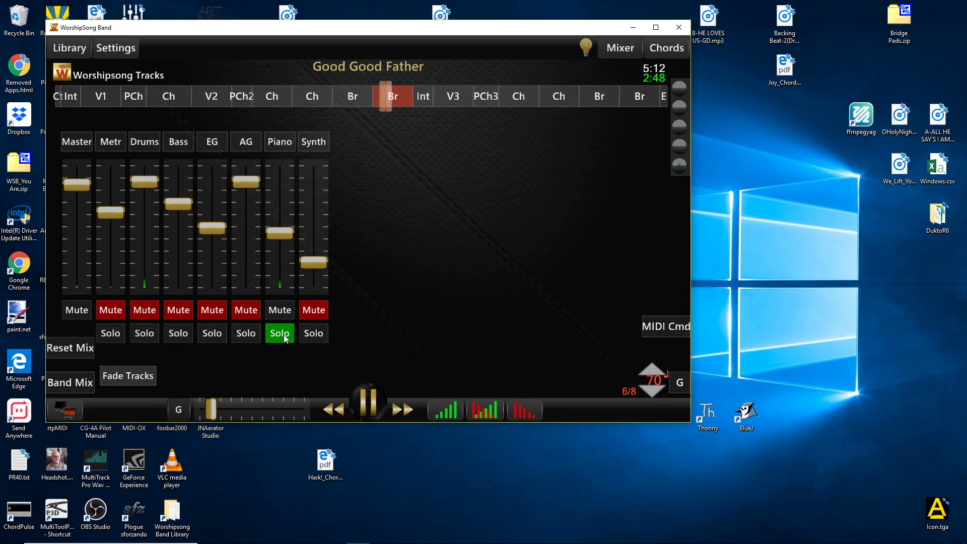
{"action": "left_click", "coordinate": [283, 334]}
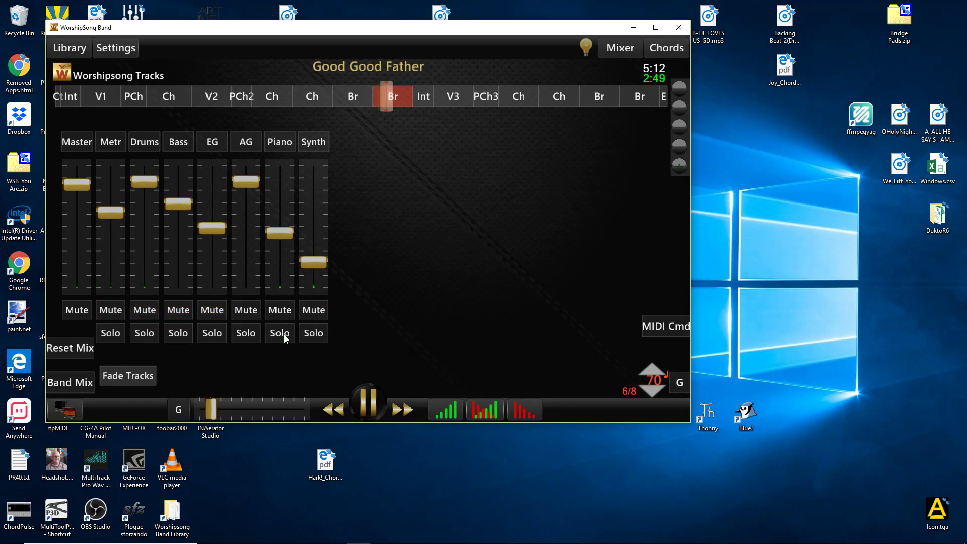
Pause the song with the chord chart shown and switch to Band-in-a-Box.
{"action": "left_click", "coordinate": [685, 50]}
{"action": "left_click", "coordinate": [375, 392]}
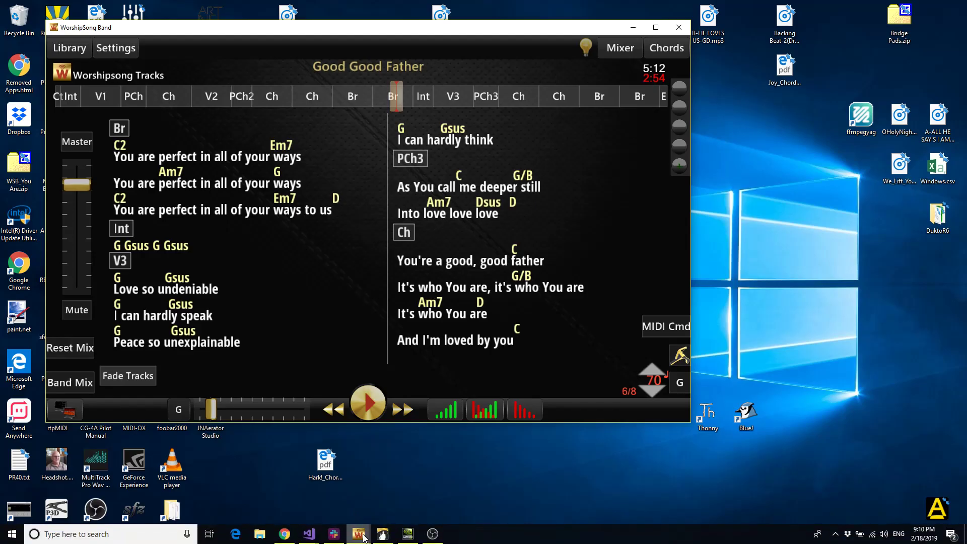
{"action": "left_click", "coordinate": [382, 533]}
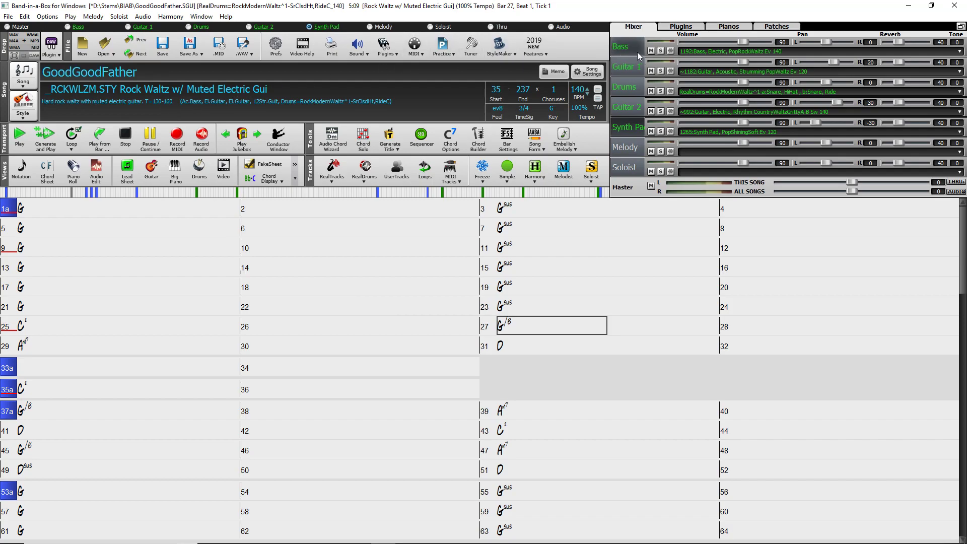
{"action": "left_click", "coordinate": [714, 52]}
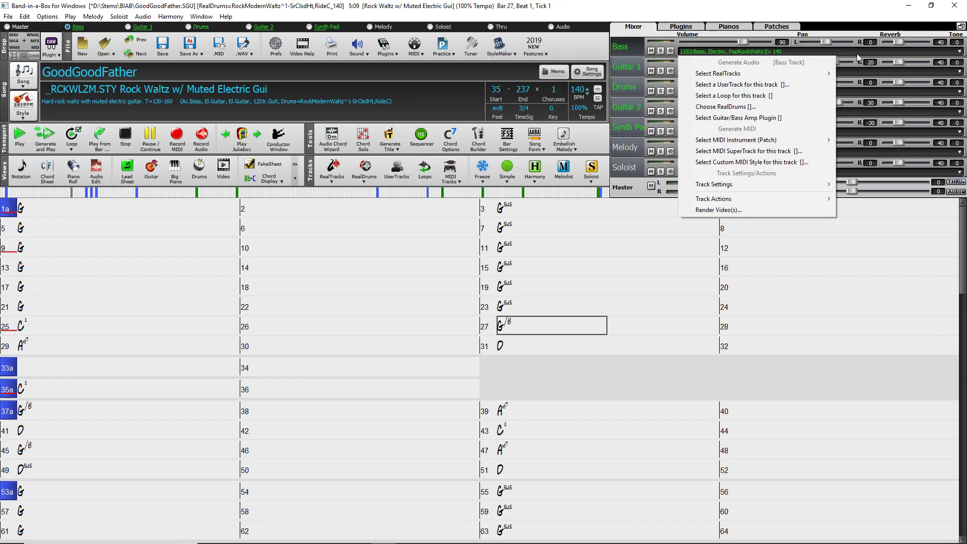
{"action": "left_click", "coordinate": [880, 233]}
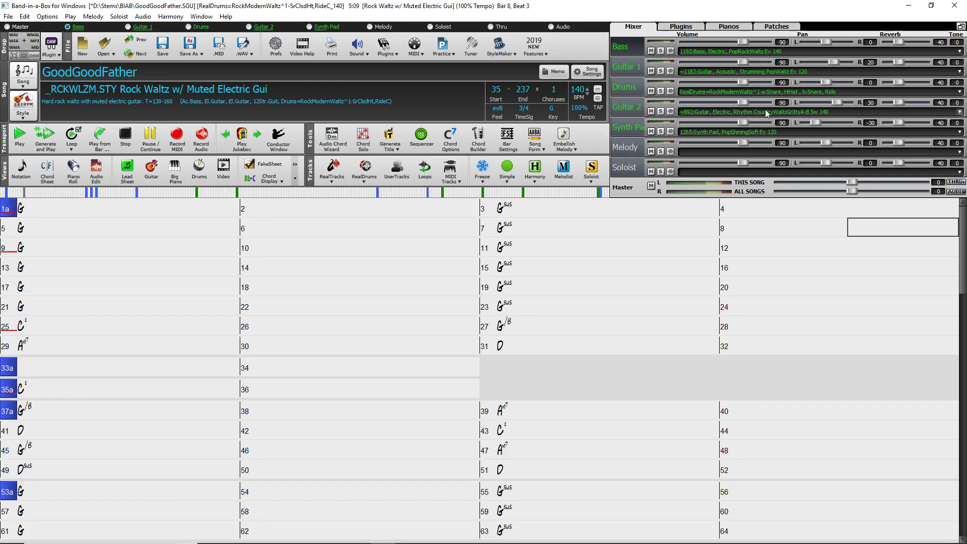
Open the RealTracks picker for the Guitar 2 track and examine the available instruments, from the fiddle entries to the acoustic fingerpicking guitars.
{"action": "left_click", "coordinate": [721, 113]}
{"action": "mouse_move", "coordinate": [725, 134]}
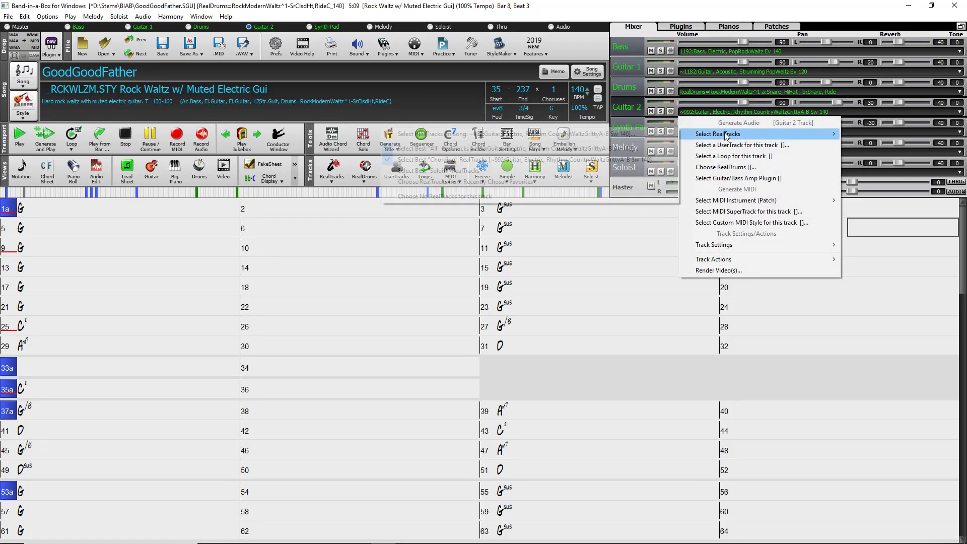
{"action": "left_click", "coordinate": [558, 138]}
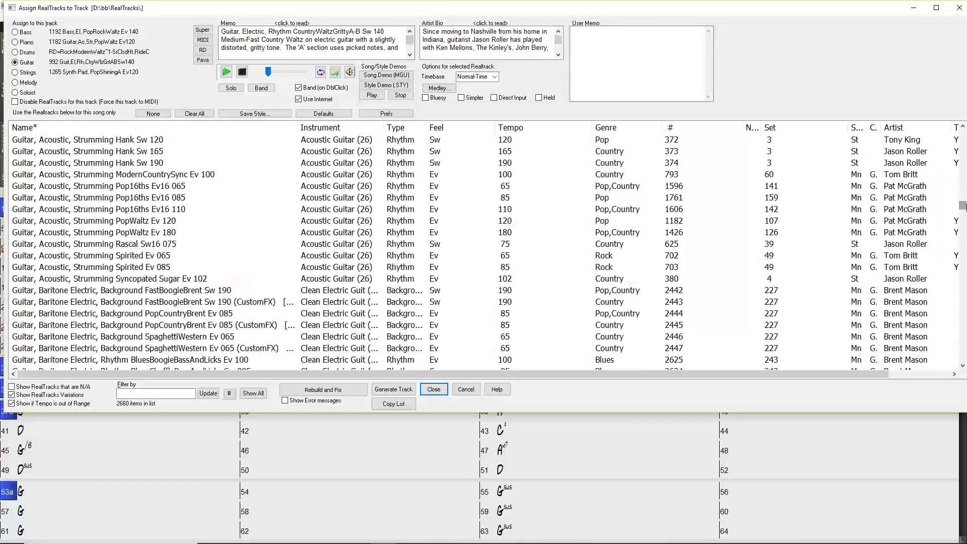
{"action": "mouse_move", "coordinate": [962, 178]}
{"action": "left_mouse_down"}
{"action": "mouse_move", "coordinate": [961, 113]}
{"action": "mouse_move", "coordinate": [951, 176]}
{"action": "left_mouse_up"}
{"action": "scroll", "coordinate": [300, 237], "scroll_direction": "down", "scroll_amount": 15}
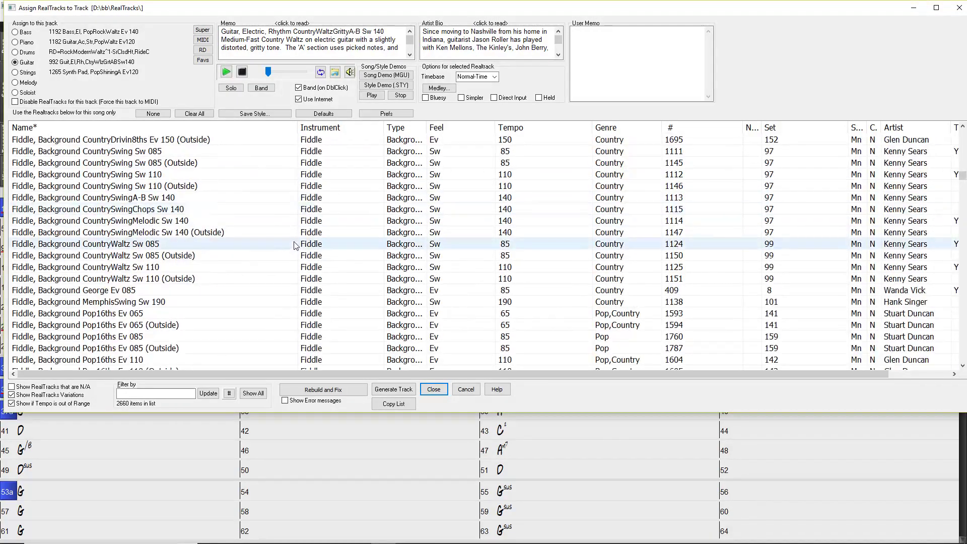
{"action": "scroll", "coordinate": [300, 236], "scroll_direction": "down", "scroll_amount": 15}
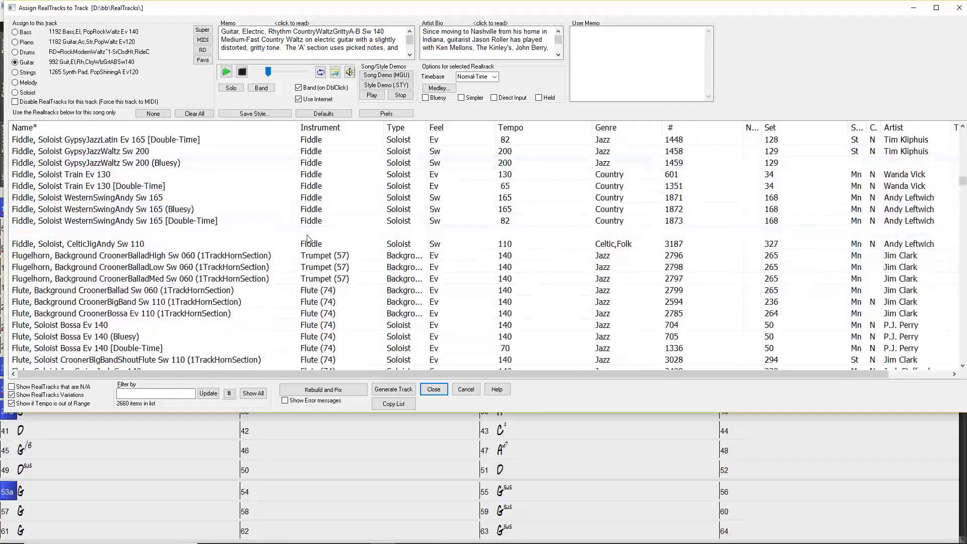
{"action": "scroll", "coordinate": [306, 238], "scroll_direction": "up", "scroll_amount": 5}
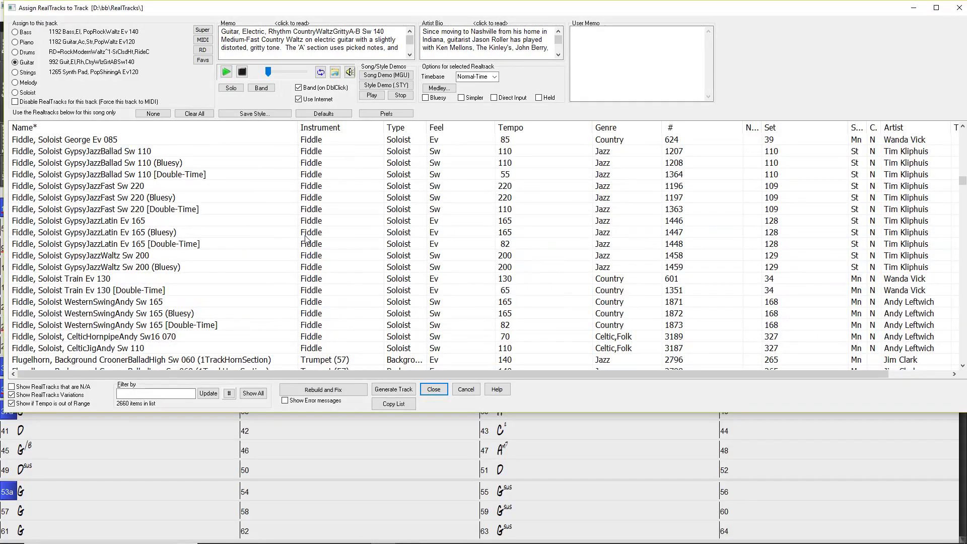
{"action": "scroll", "coordinate": [306, 239], "scroll_direction": "down", "scroll_amount": 10}
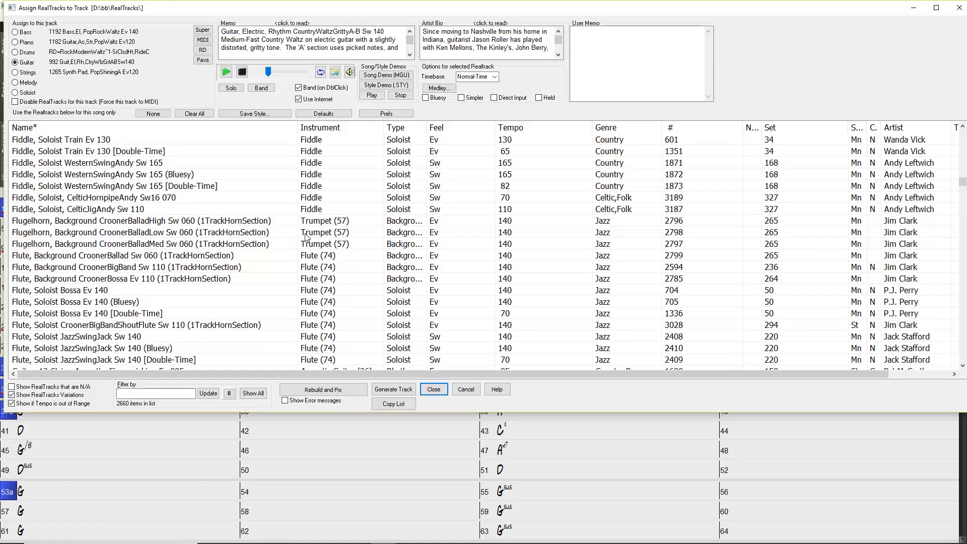
{"action": "scroll", "coordinate": [306, 231], "scroll_direction": "down", "scroll_amount": 10}
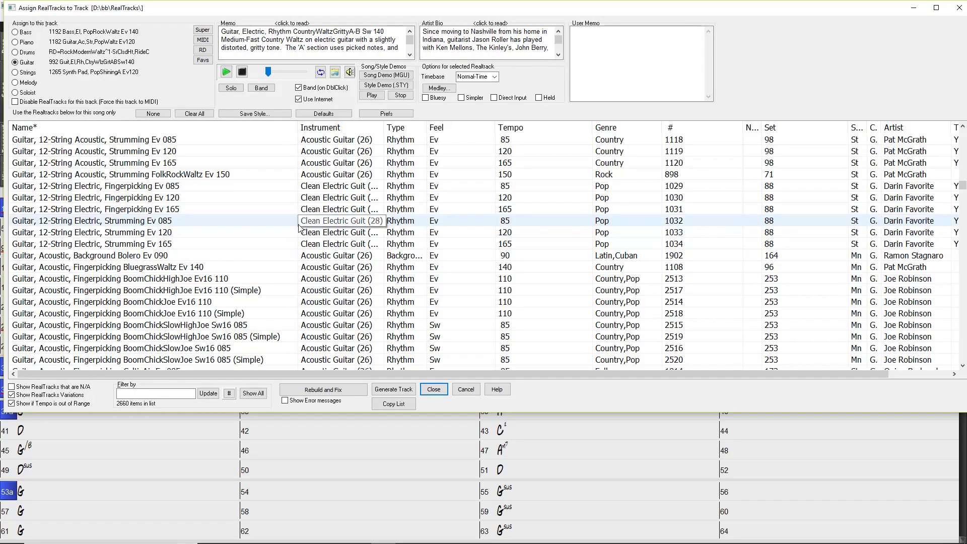
{"action": "scroll", "coordinate": [274, 262], "scroll_direction": "down", "scroll_amount": 5}
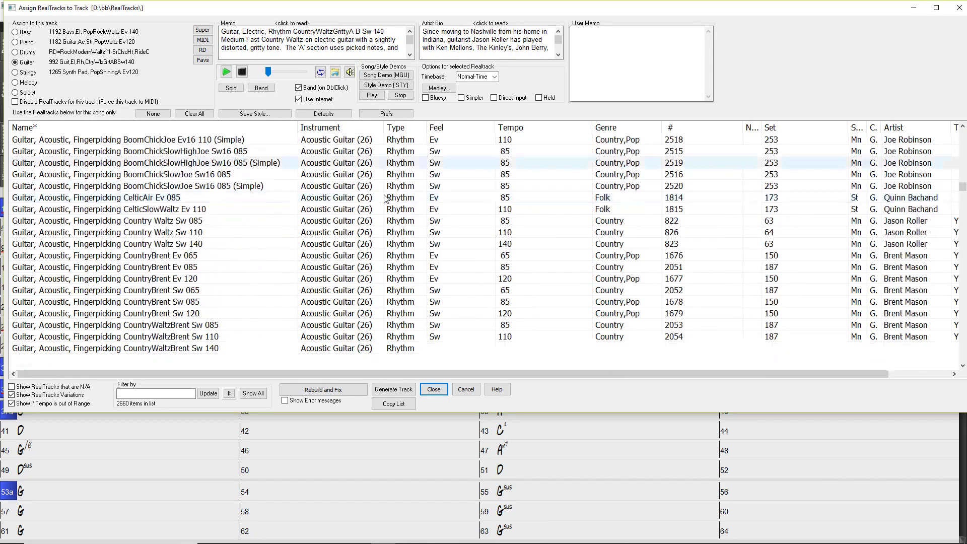
Audition the RealTrack "Guitar, Acoustic, Fingerpicking CountryBrent Sw 065" and cancel the assignment.
{"action": "left_click", "coordinate": [208, 291]}
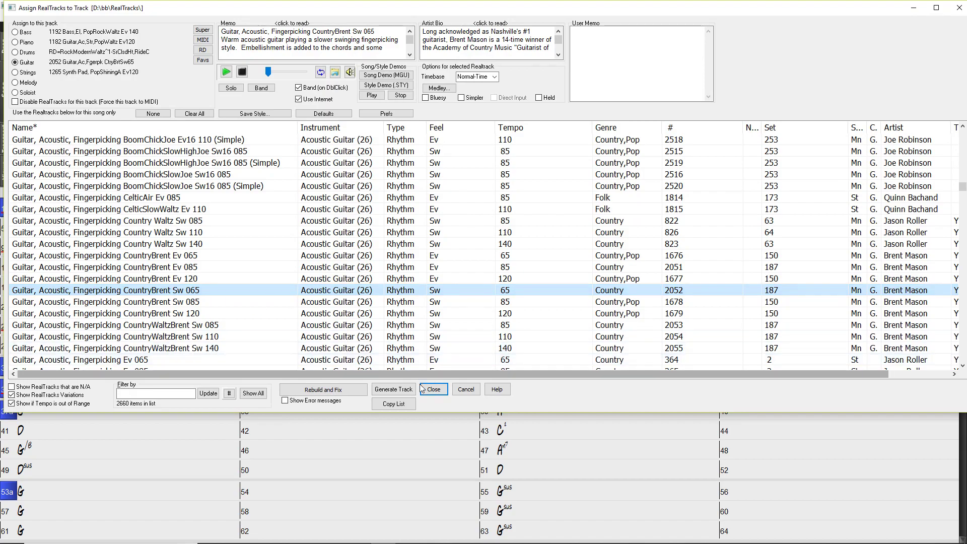
{"action": "double_click", "coordinate": [112, 291]}
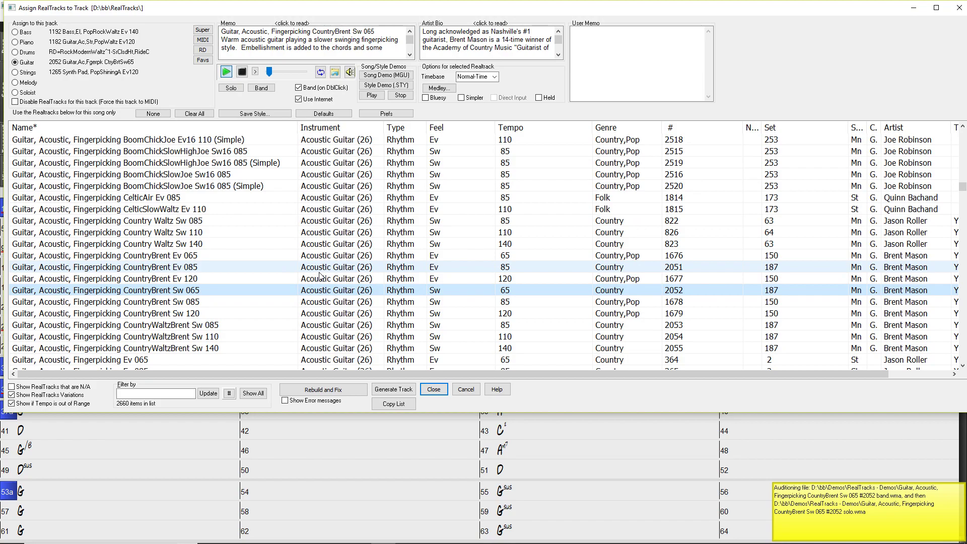
{"action": "left_click", "coordinate": [468, 391]}
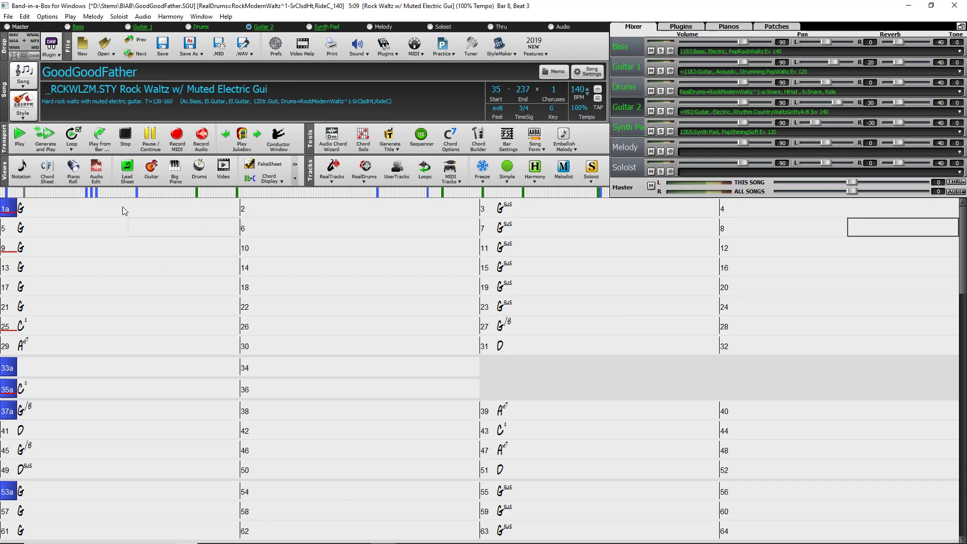
Play the opening bars of the Good Good Father arrangement and stop playback.
{"action": "left_click", "coordinate": [23, 140]}
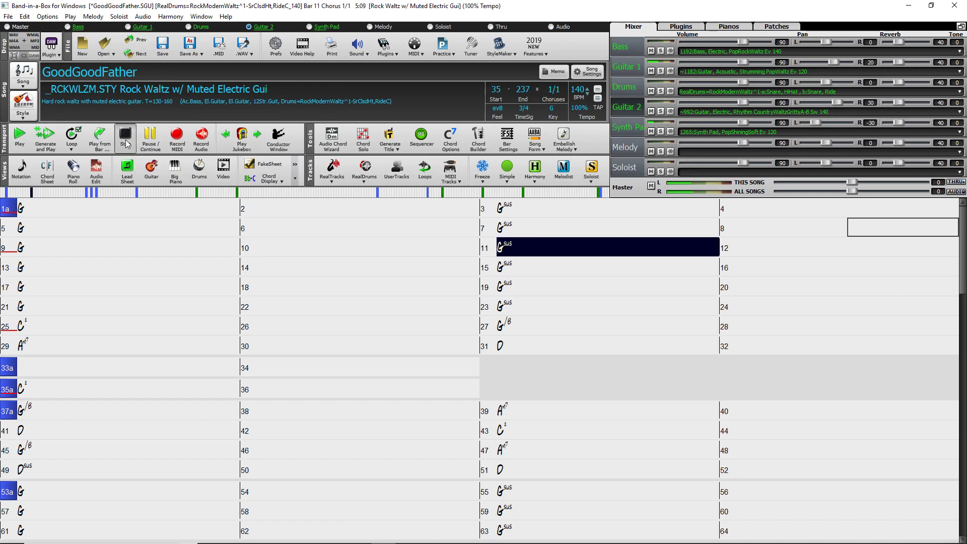
{"action": "left_click", "coordinate": [126, 144]}
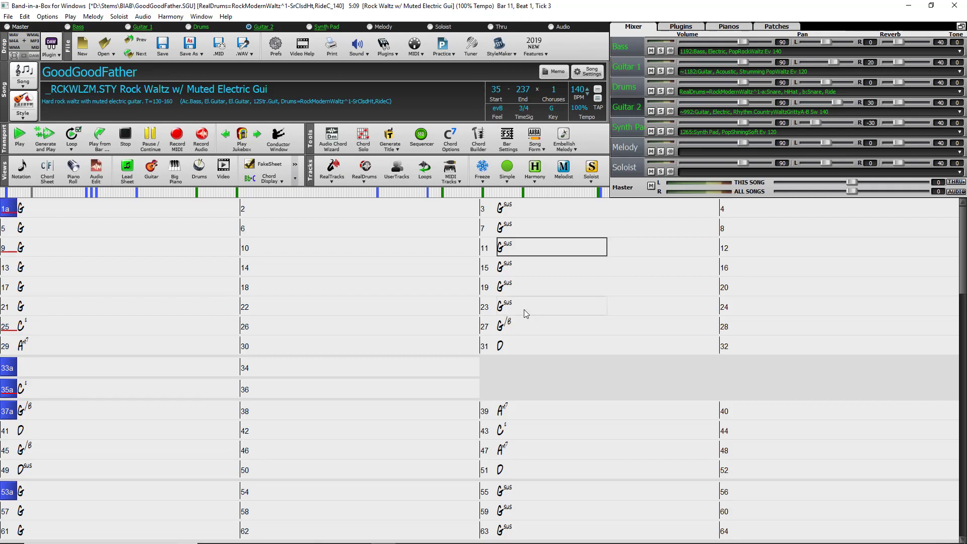
Examine the chord chart through to the ending at bar 238, noting the section markers and chords, and return to bar 53.
{"action": "scroll", "coordinate": [134, 317], "scroll_direction": "down", "scroll_amount": 5}
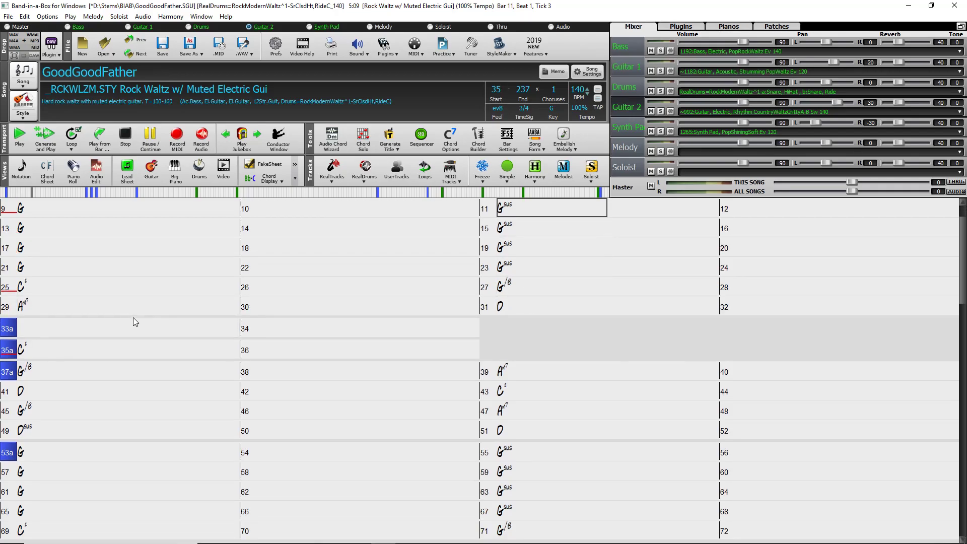
{"action": "scroll", "coordinate": [119, 313], "scroll_direction": "down", "scroll_amount": 6}
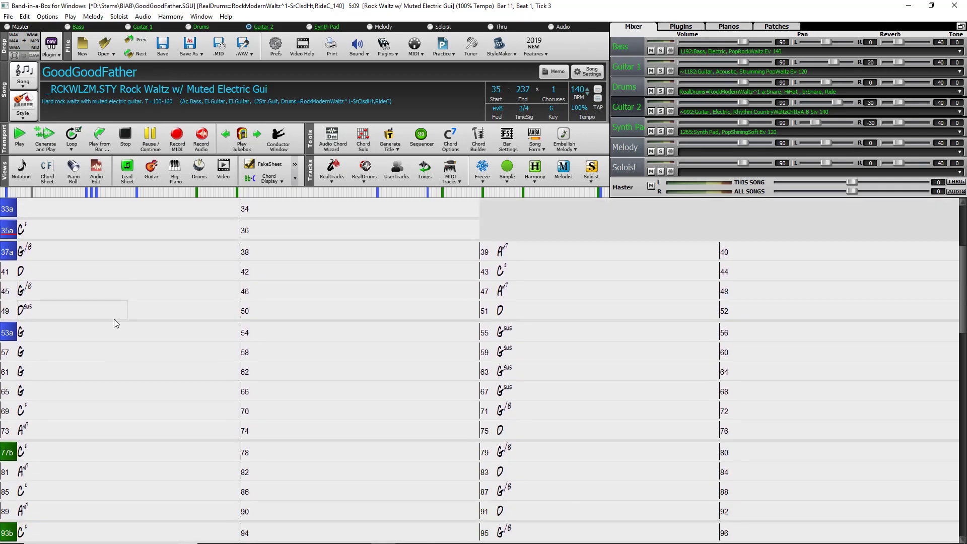
{"action": "scroll", "coordinate": [216, 365], "scroll_direction": "down", "scroll_amount": 16}
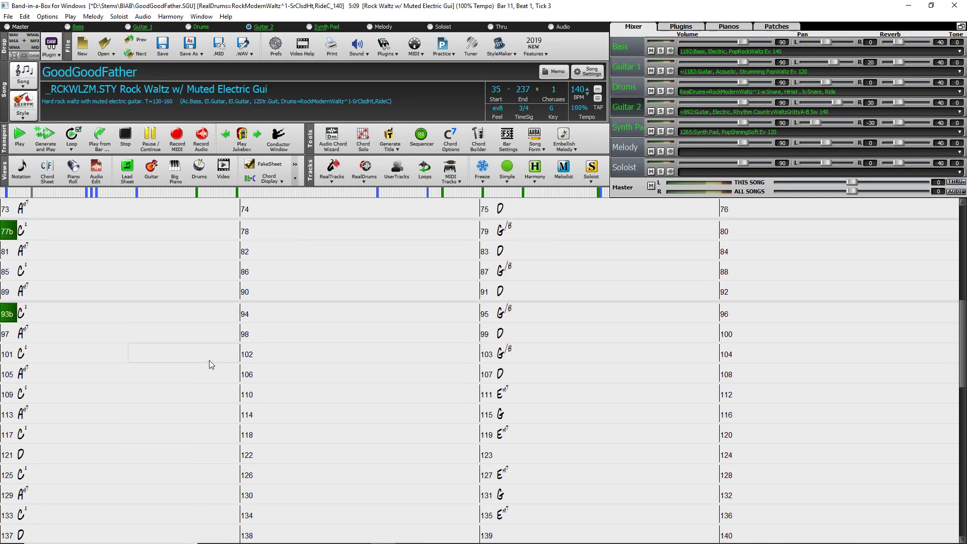
{"action": "scroll", "coordinate": [209, 362], "scroll_direction": "down", "scroll_amount": 18}
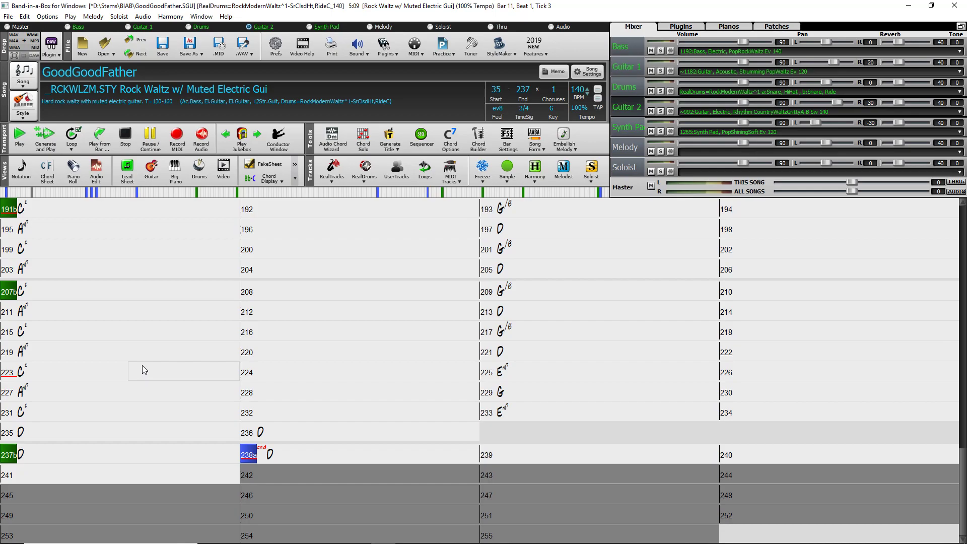
{"action": "scroll", "coordinate": [143, 365], "scroll_direction": "up", "scroll_amount": 5}
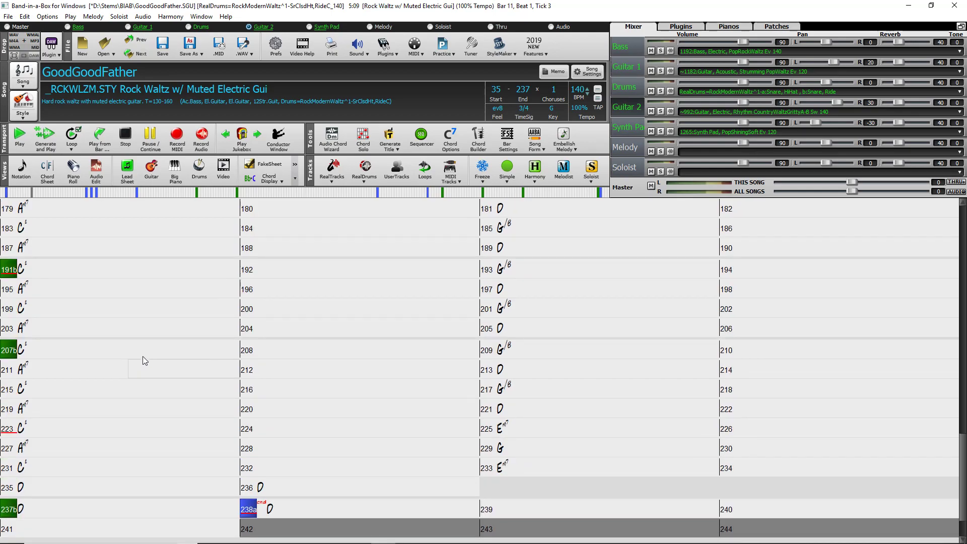
{"action": "scroll", "coordinate": [143, 354], "scroll_direction": "up", "scroll_amount": 6}
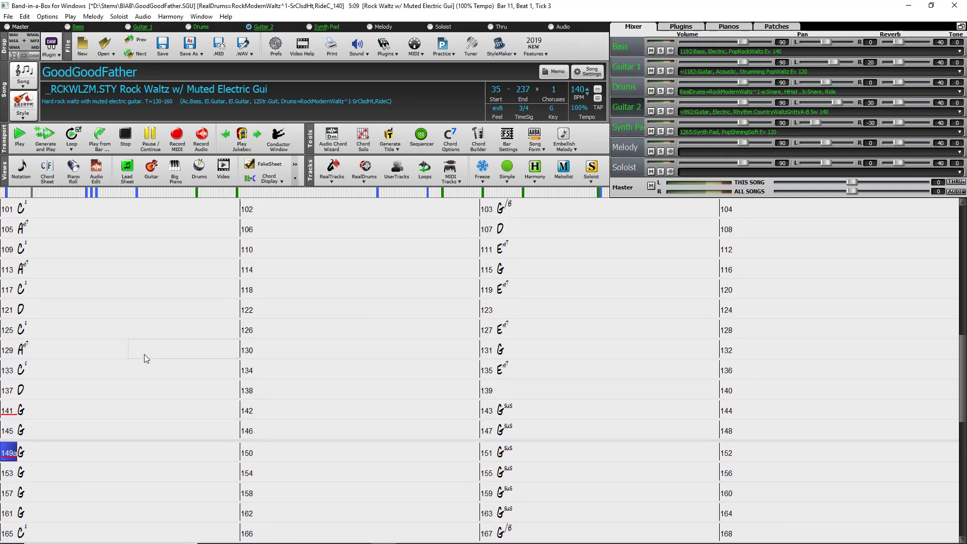
{"action": "scroll", "coordinate": [143, 354], "scroll_direction": "down", "scroll_amount": 2}
{"action": "scroll", "coordinate": [144, 352], "scroll_direction": "up", "scroll_amount": 3}
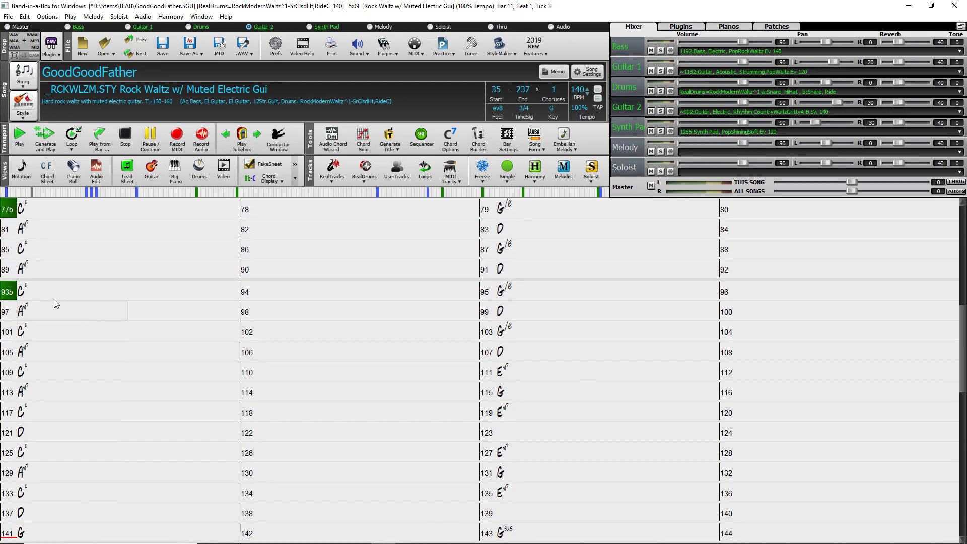
{"action": "scroll", "coordinate": [80, 278], "scroll_direction": "up", "scroll_amount": 1}
{"action": "scroll", "coordinate": [79, 278], "scroll_direction": "up", "scroll_amount": 1}
{"action": "scroll", "coordinate": [77, 282], "scroll_direction": "up", "scroll_amount": 2}
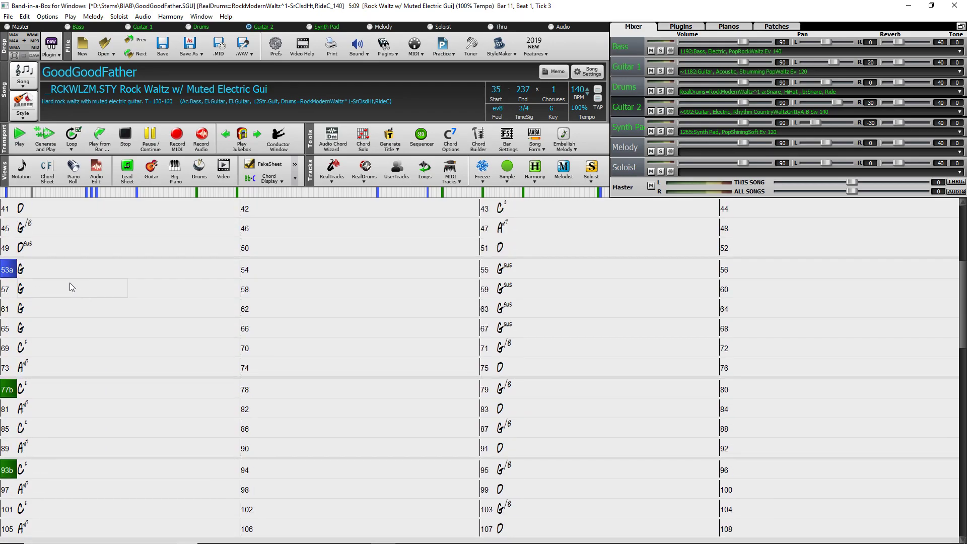
Cycle the part marker at bar 53 back to "a" and examine its substyle and drum groove variation options.
{"action": "left_click", "coordinate": [7, 269]}
{"action": "left_click", "coordinate": [8, 271]}
{"action": "left_click", "coordinate": [9, 271]}
{"action": "right_click", "coordinate": [9, 273]}
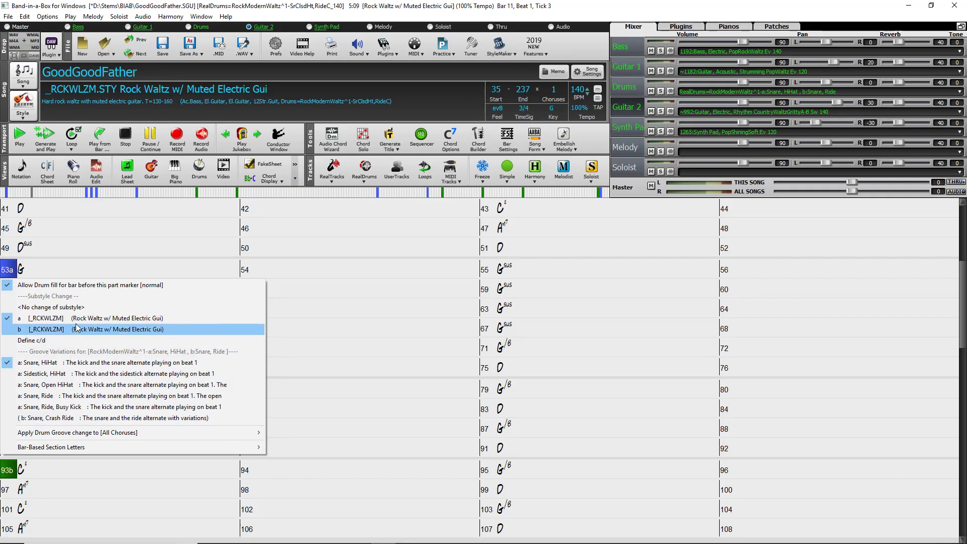
Examine the Bar Settings for bar 53, including its instrument volume and patch changes, and cancel without editing.
{"action": "right_click", "coordinate": [59, 266]}
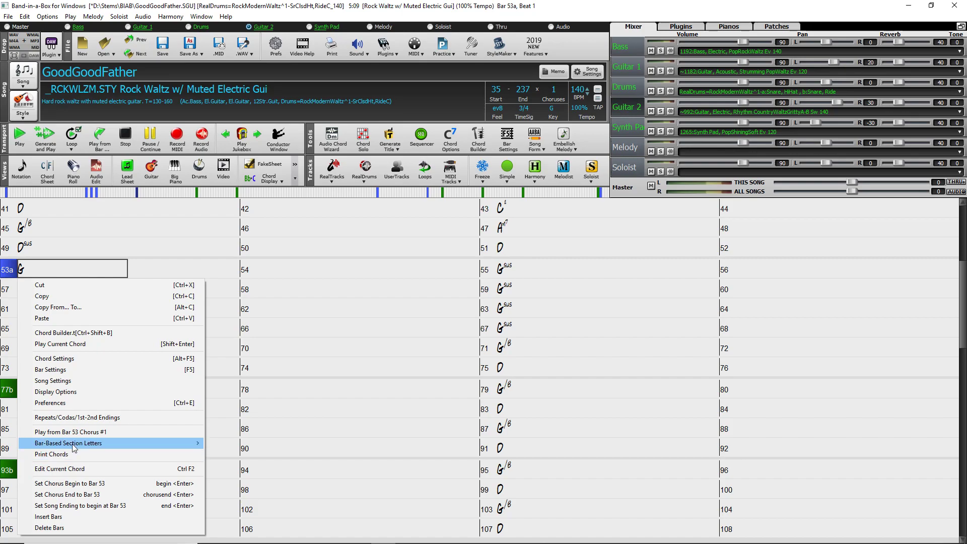
{"action": "left_click", "coordinate": [63, 370]}
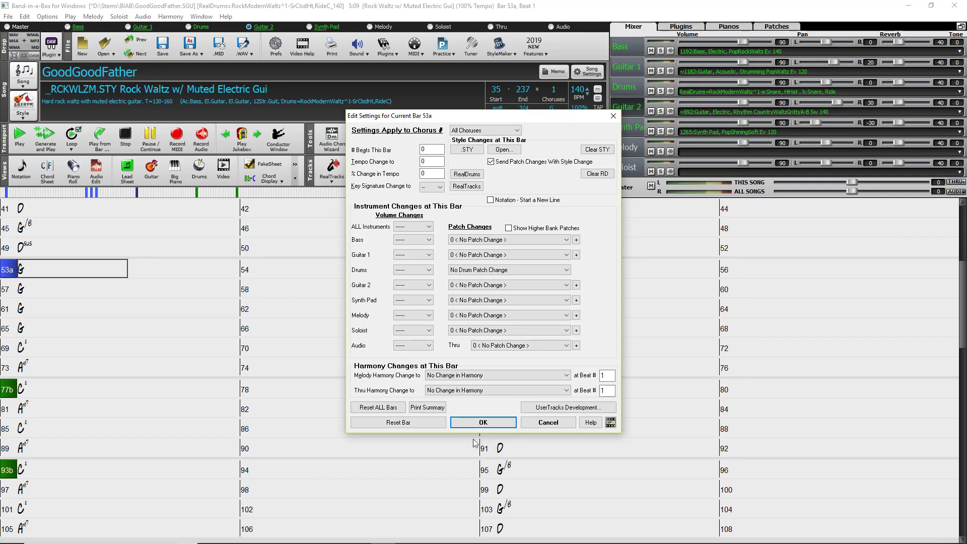
{"action": "left_click", "coordinate": [548, 422]}
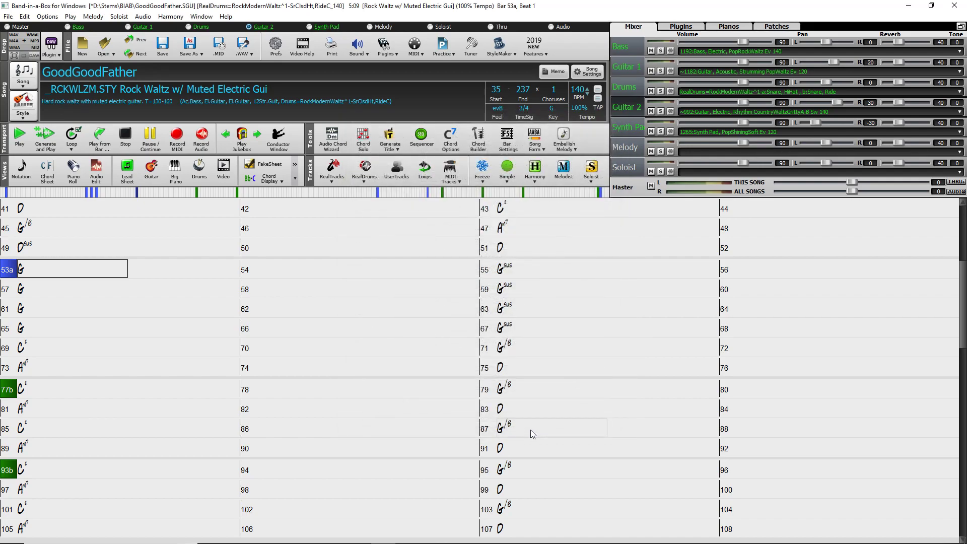
Examine the Render to Audio File options for exporting the song as .wav with one file per track, and cancel.
{"action": "scroll", "coordinate": [239, 372], "scroll_direction": "down", "scroll_amount": 5}
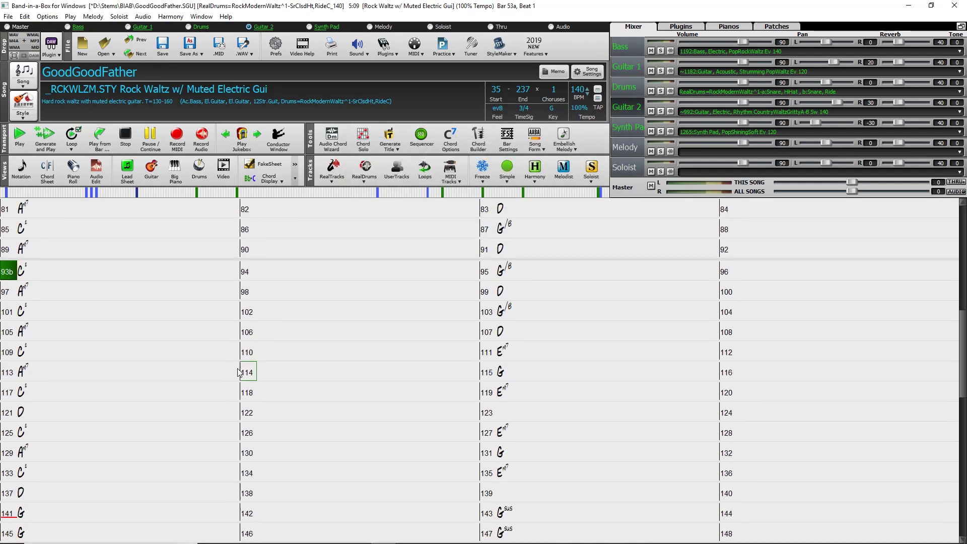
{"action": "scroll", "coordinate": [239, 371], "scroll_direction": "down", "scroll_amount": 5}
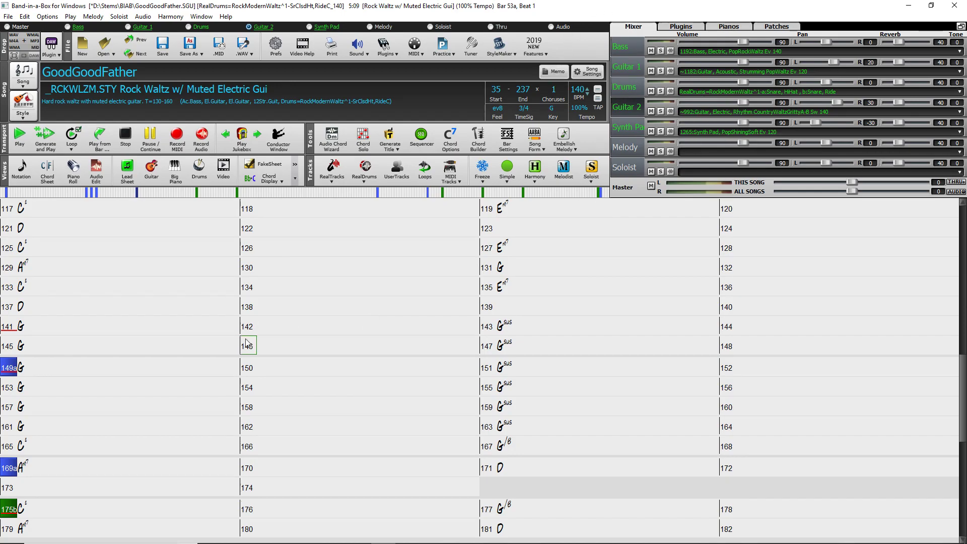
{"action": "scroll", "coordinate": [254, 348], "scroll_direction": "down", "scroll_amount": 2}
{"action": "scroll", "coordinate": [255, 347], "scroll_direction": "up", "scroll_amount": 12}
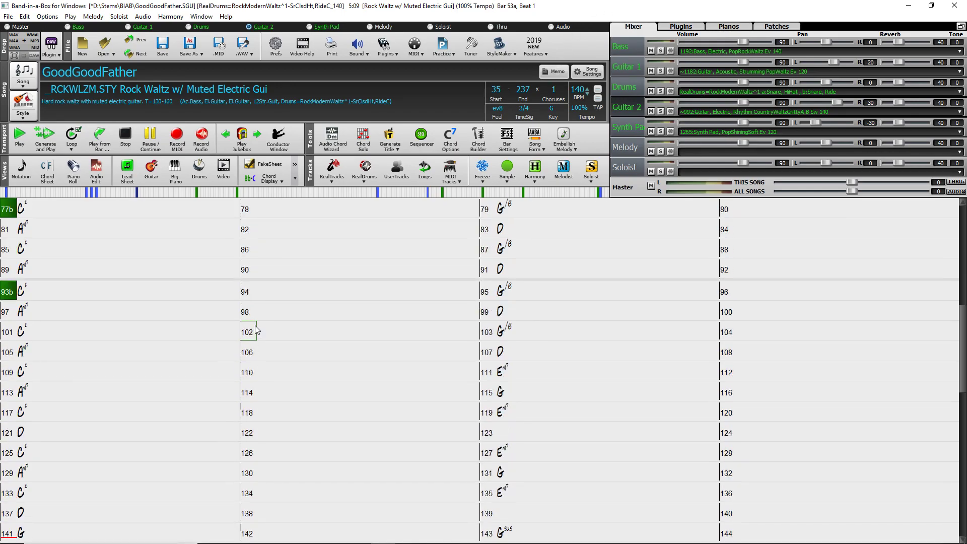
{"action": "scroll", "coordinate": [255, 330], "scroll_direction": "up", "scroll_amount": 6}
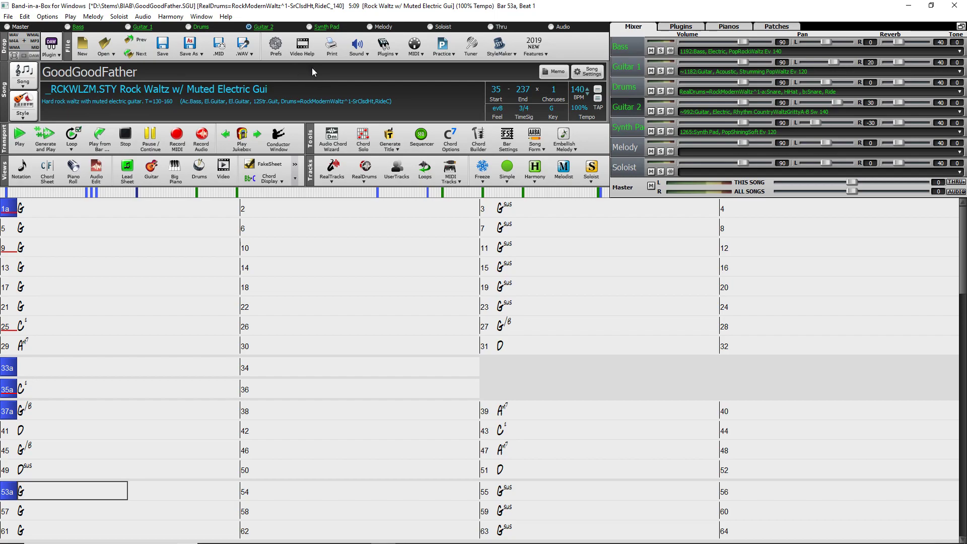
{"action": "left_click", "coordinate": [252, 51]}
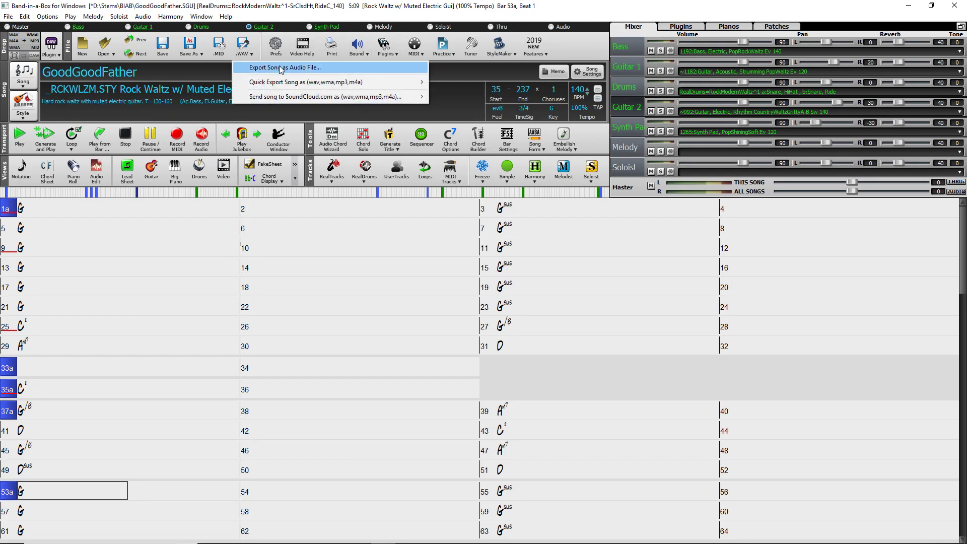
{"action": "left_click", "coordinate": [281, 68]}
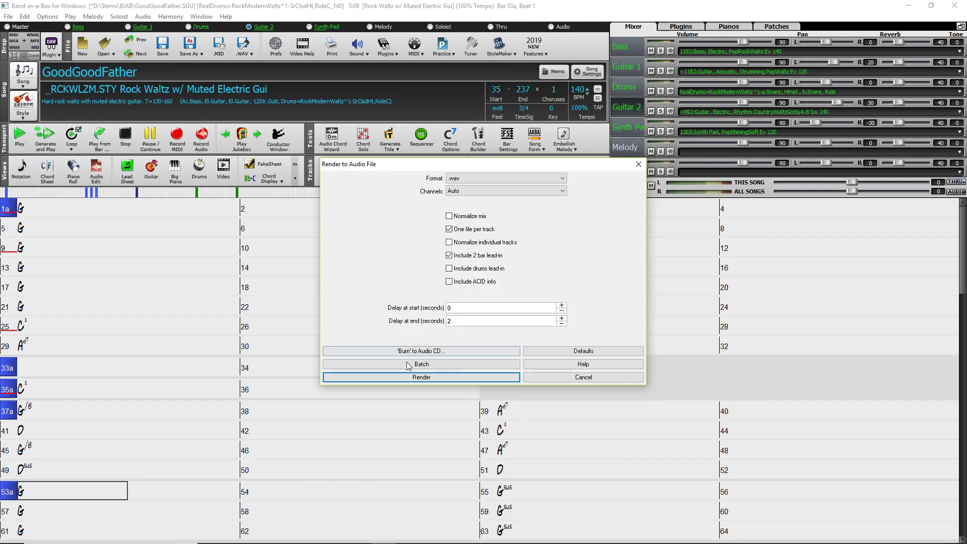
{"action": "left_click", "coordinate": [620, 377]}
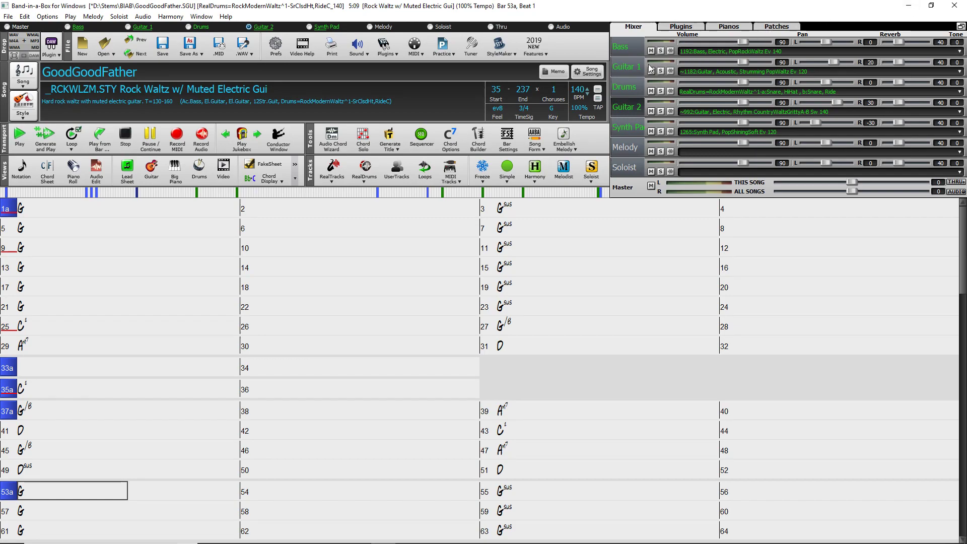
Switch to WorshipSong Band, play Good Good Father from the first chorus, and pause it.
{"action": "left_click", "coordinate": [909, 6]}
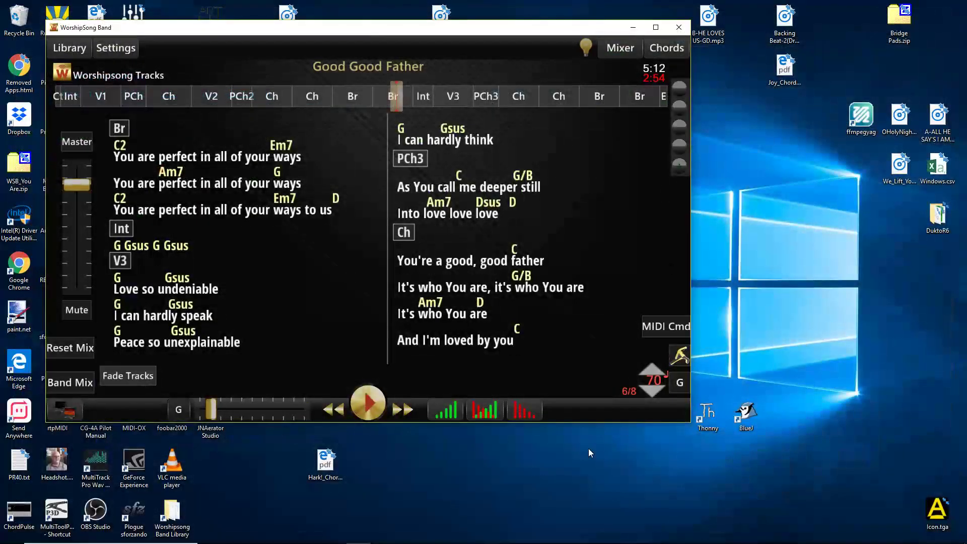
{"action": "left_click", "coordinate": [169, 96]}
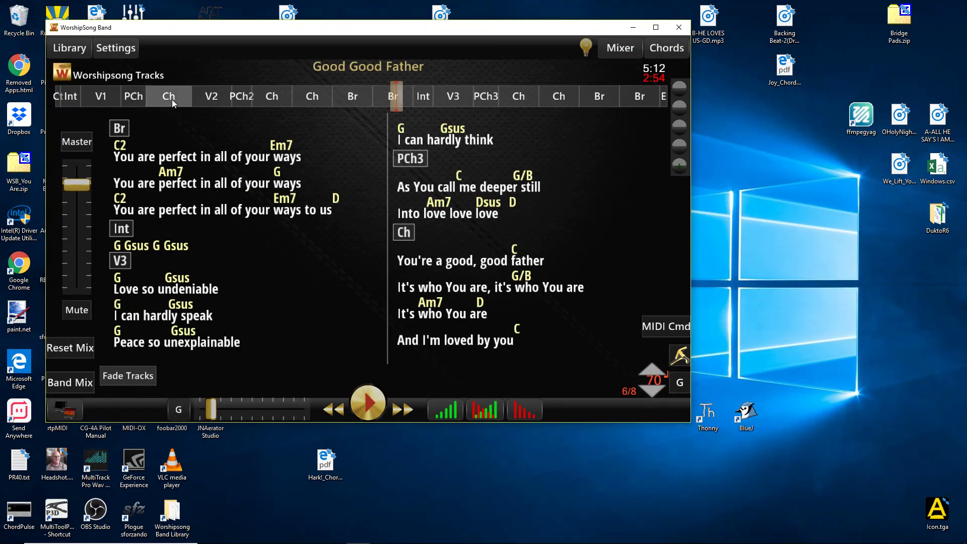
{"action": "left_click", "coordinate": [370, 404]}
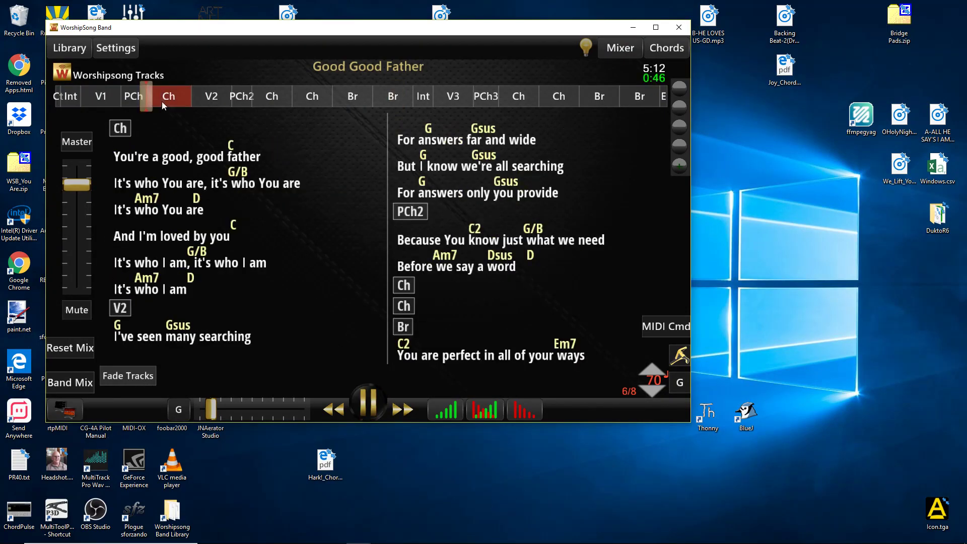
{"action": "left_click", "coordinate": [368, 408]}
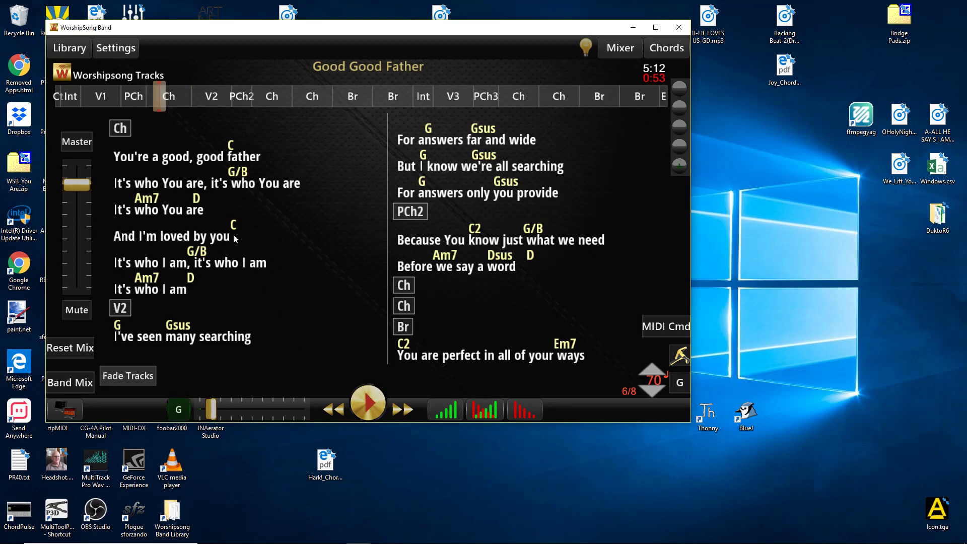
Raise the G pad's volume in two stages to a little past halfway while replaying the first chorus, and pause.
{"action": "left_click_drag", "start_coordinate": [212, 414], "coordinate": [253, 412]}
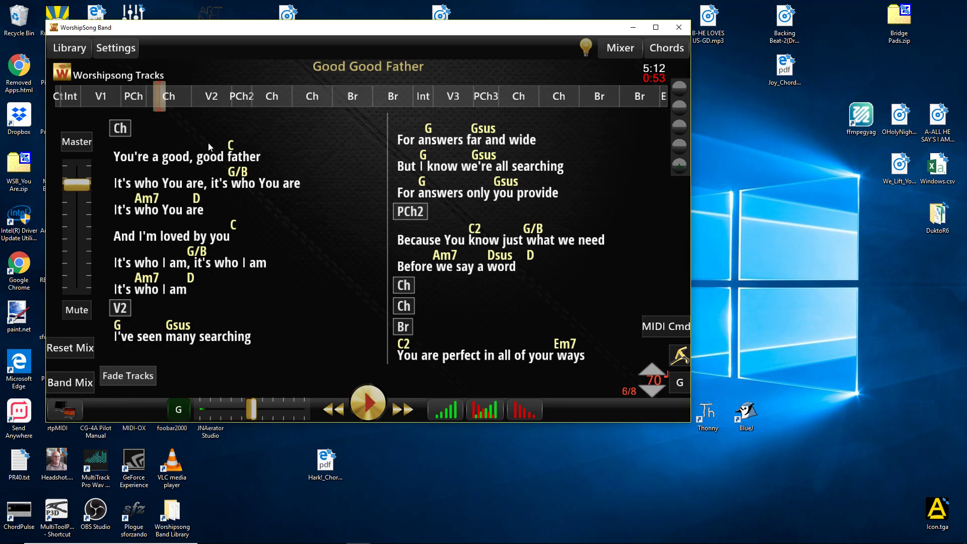
{"action": "left_click", "coordinate": [382, 403]}
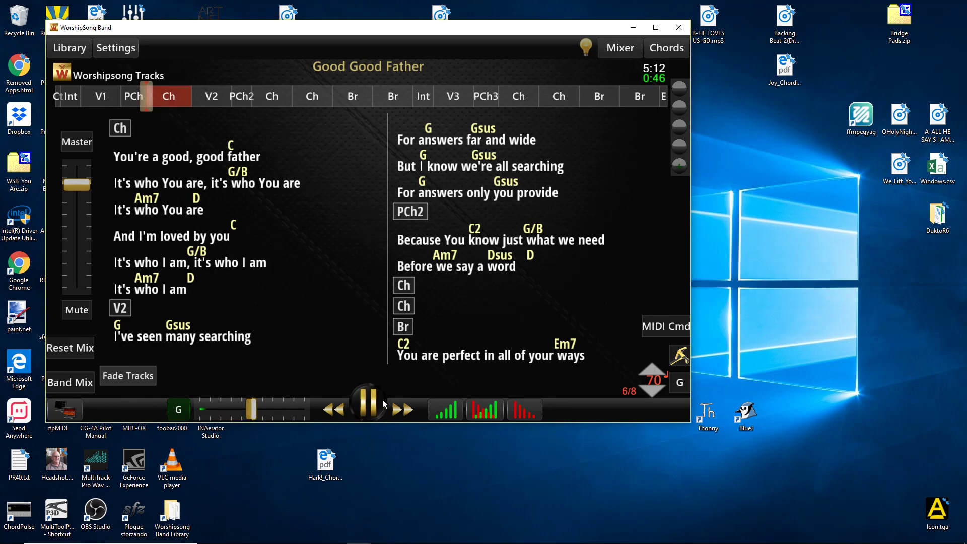
{"action": "left_click_drag", "start_coordinate": [252, 413], "coordinate": [268, 413]}
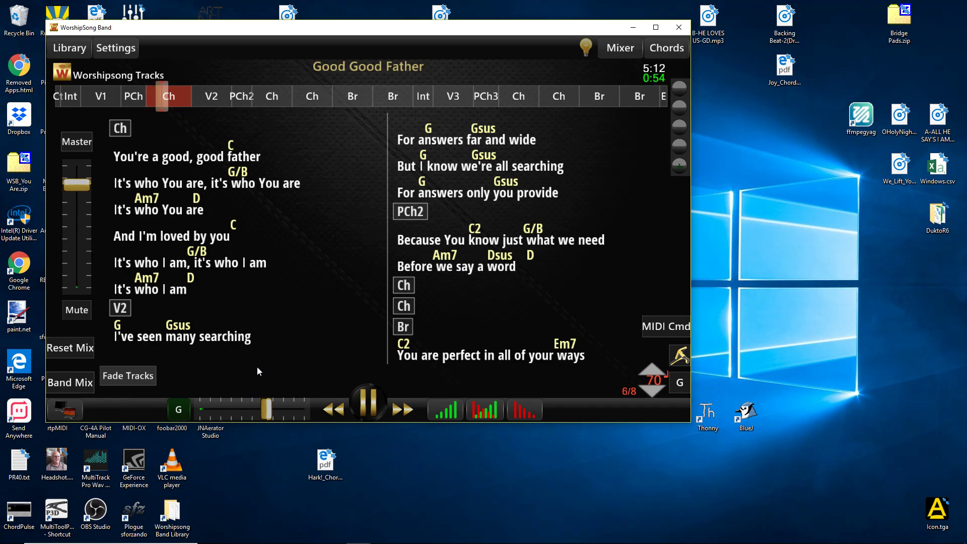
{"action": "left_click", "coordinate": [374, 400]}
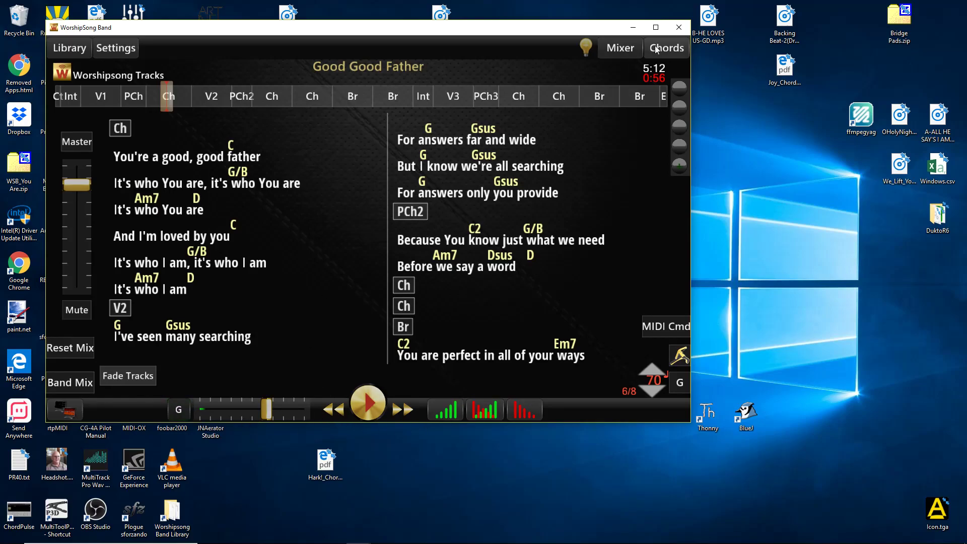
Show the track mixer, play from 1:01 in the first chorus into verse 2, and pause.
{"action": "left_click", "coordinate": [628, 49]}
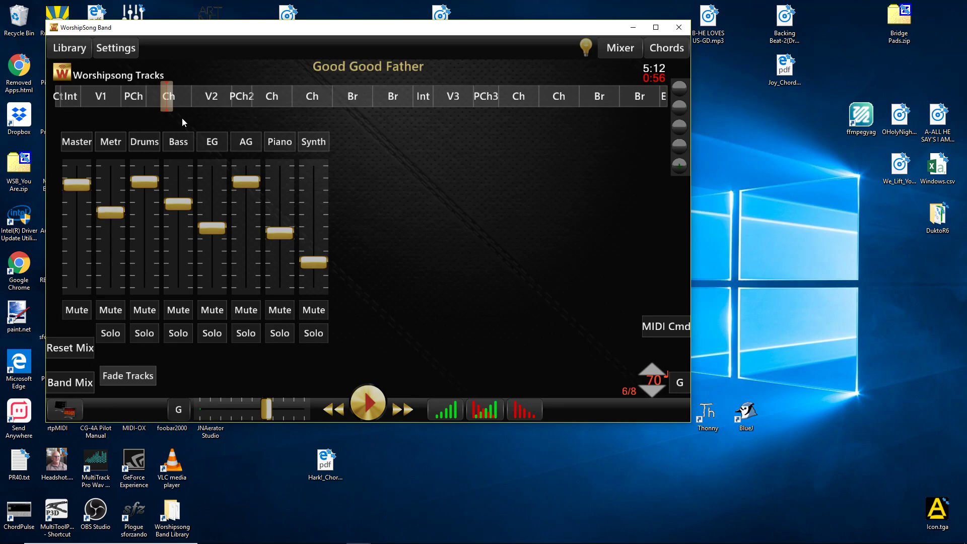
{"action": "left_click_drag", "start_coordinate": [169, 100], "coordinate": [177, 100]}
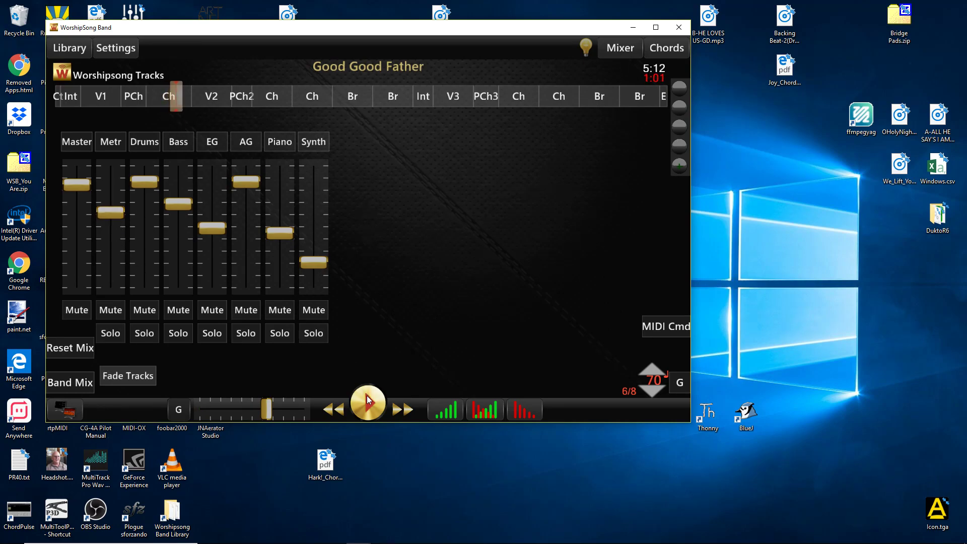
{"action": "left_click", "coordinate": [368, 402]}
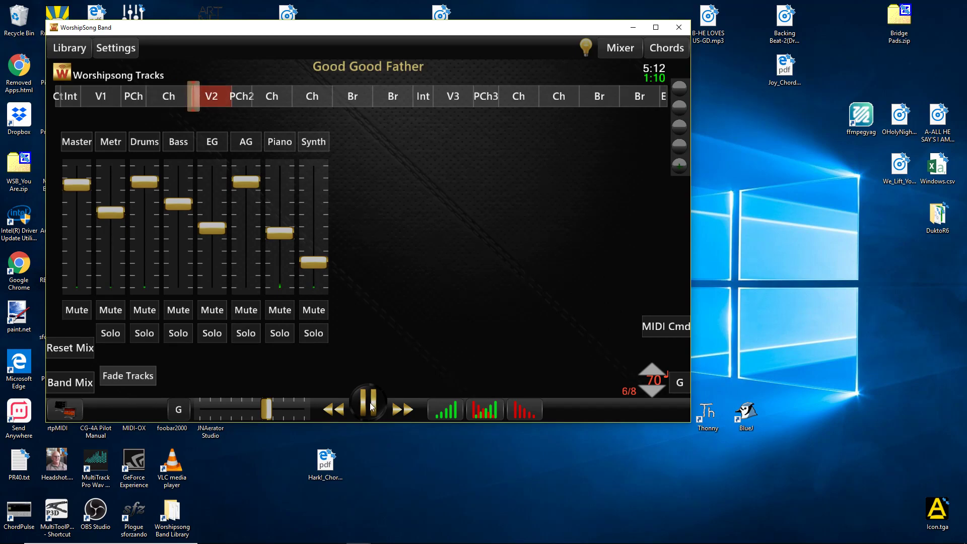
{"action": "left_click", "coordinate": [371, 406]}
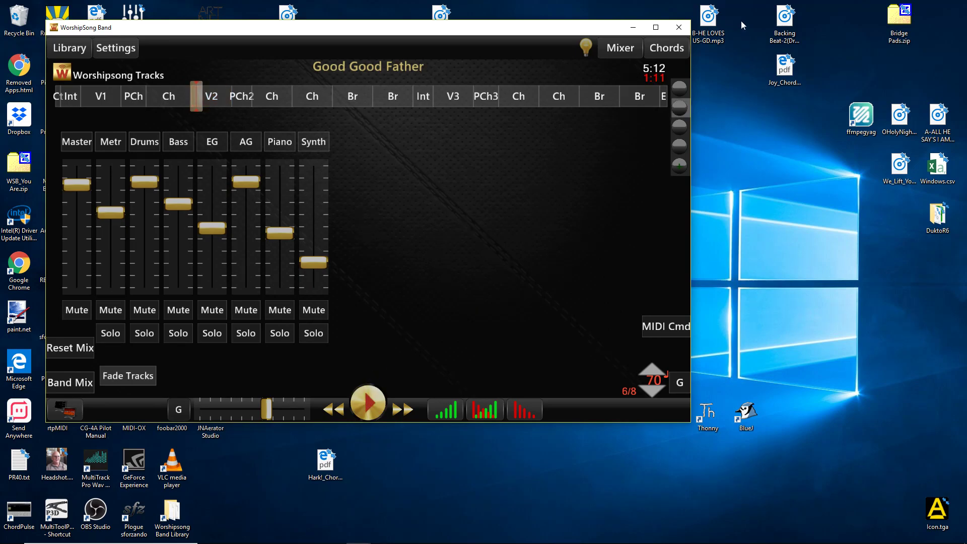
Switch back to Band-in-a-Box to view the GoodGoodFather arrangement and minimize its window.
{"action": "mouse_move", "coordinate": [394, 542]}
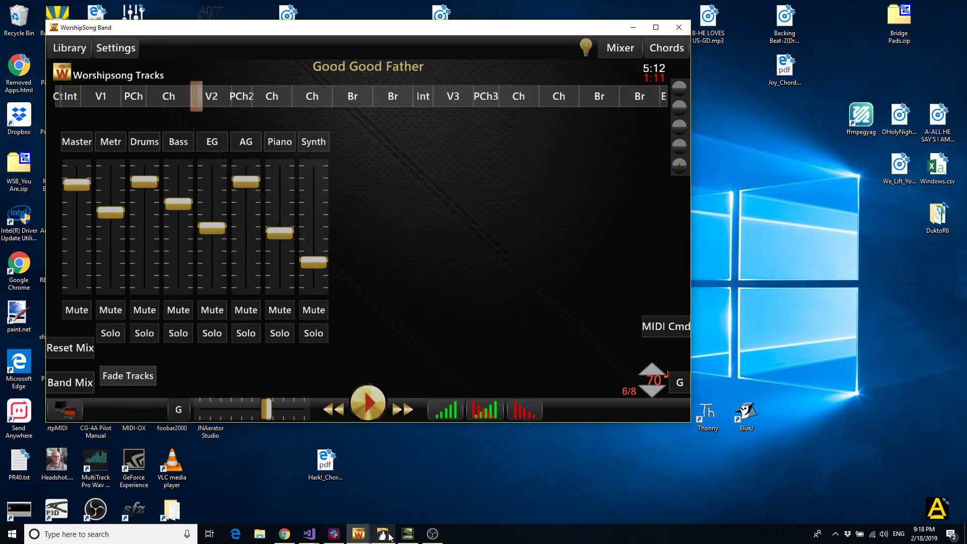
{"action": "left_click", "coordinate": [404, 535]}
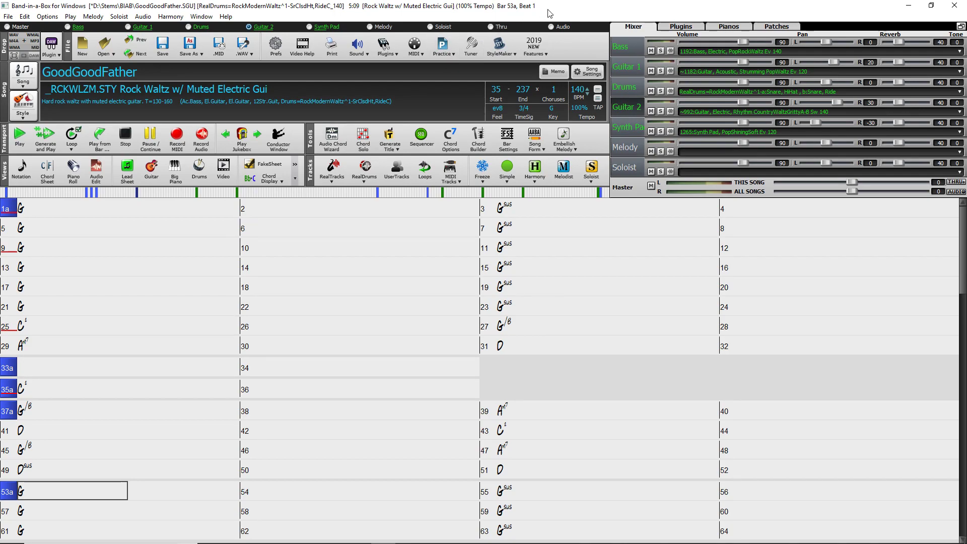
{"action": "left_click", "coordinate": [908, 6]}
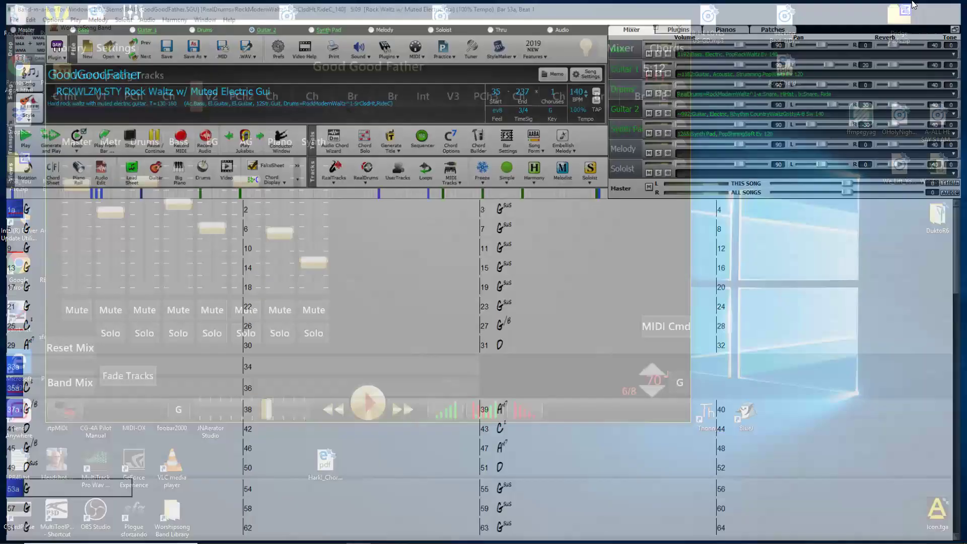
Switch to OBS to reach its recording controls.
{"action": "left_click", "coordinate": [432, 534]}
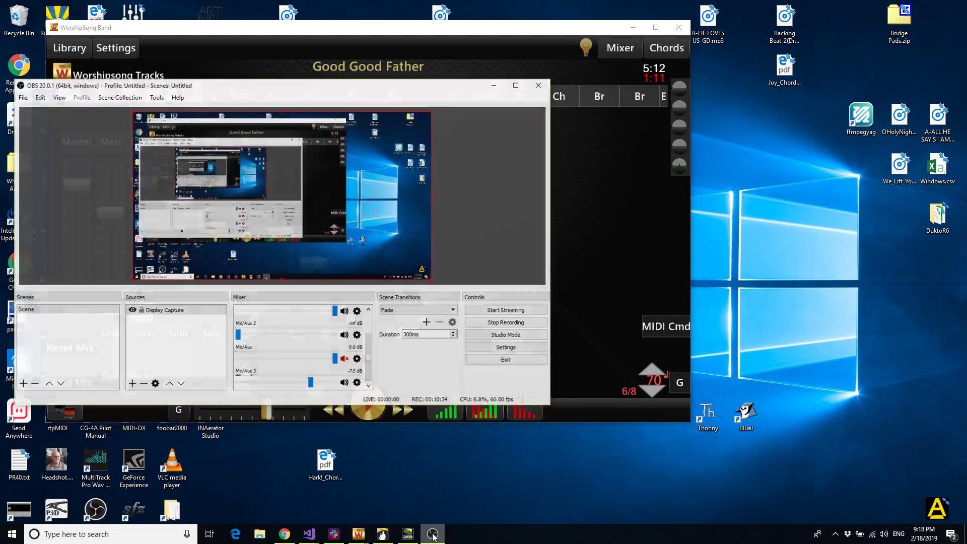
{"action": "left_click", "coordinate": [416, 328]}
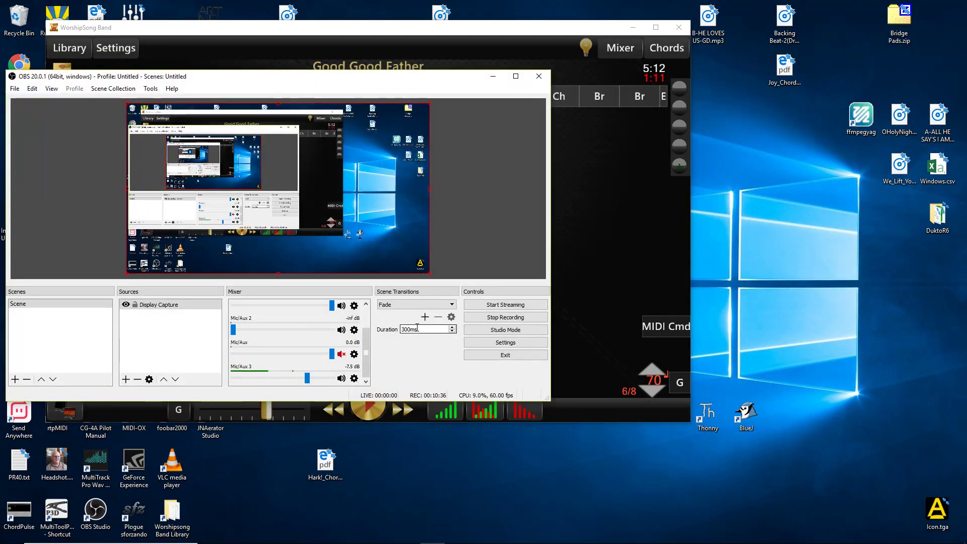